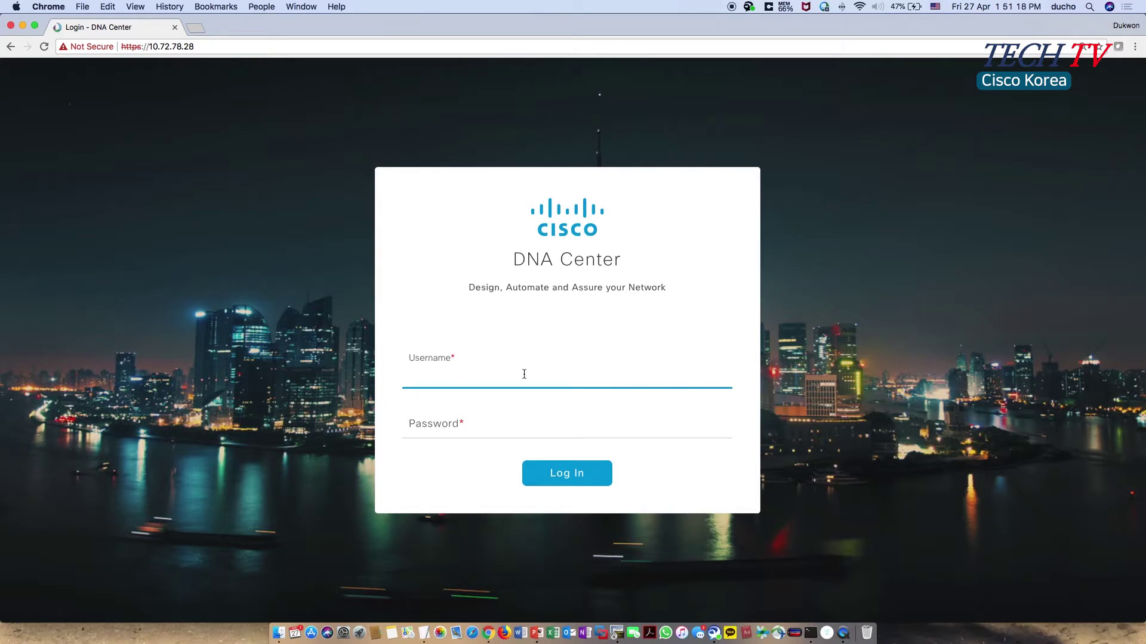
- Log in to Cisco DNA Center with the admin username and password, then move to the Terminal space
text(min)
key(Tab)
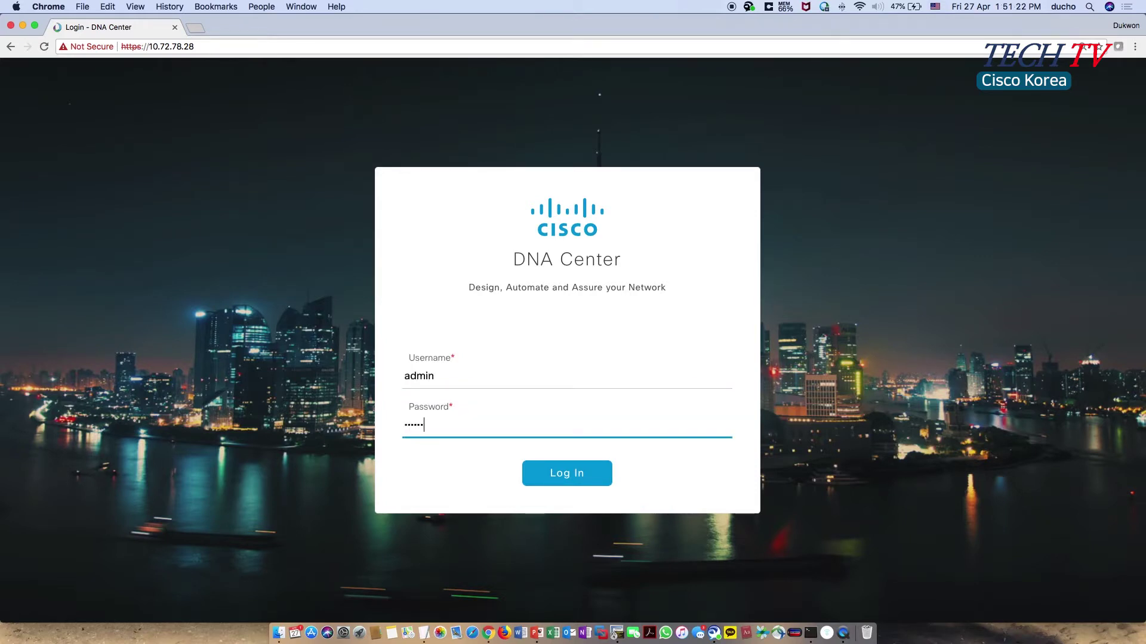
key(Return)
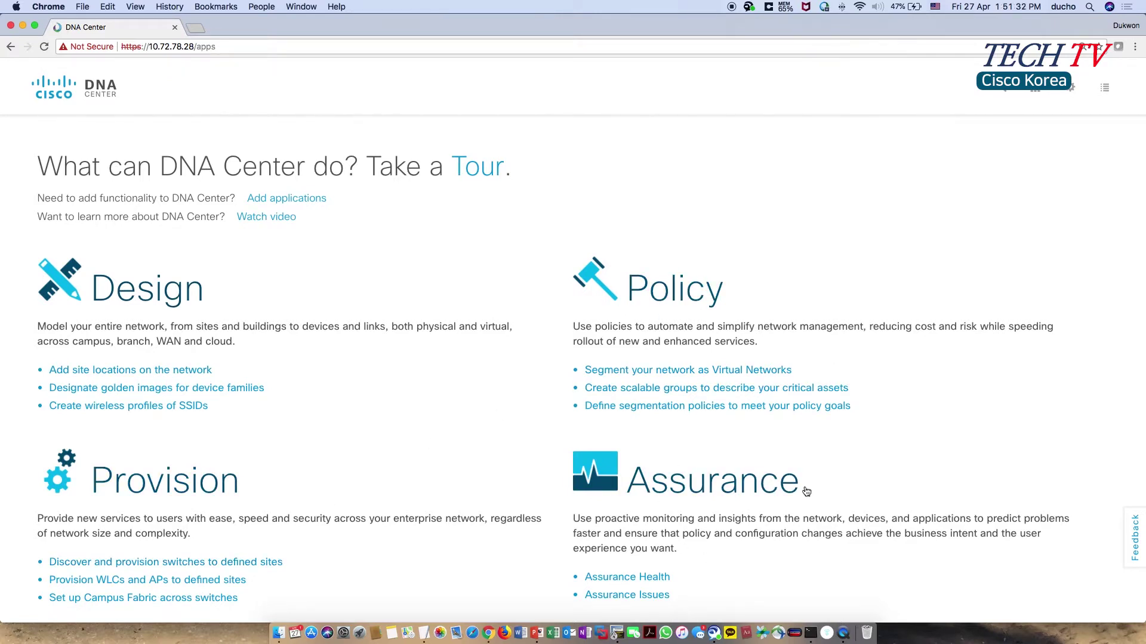
key(ctrl+Right)
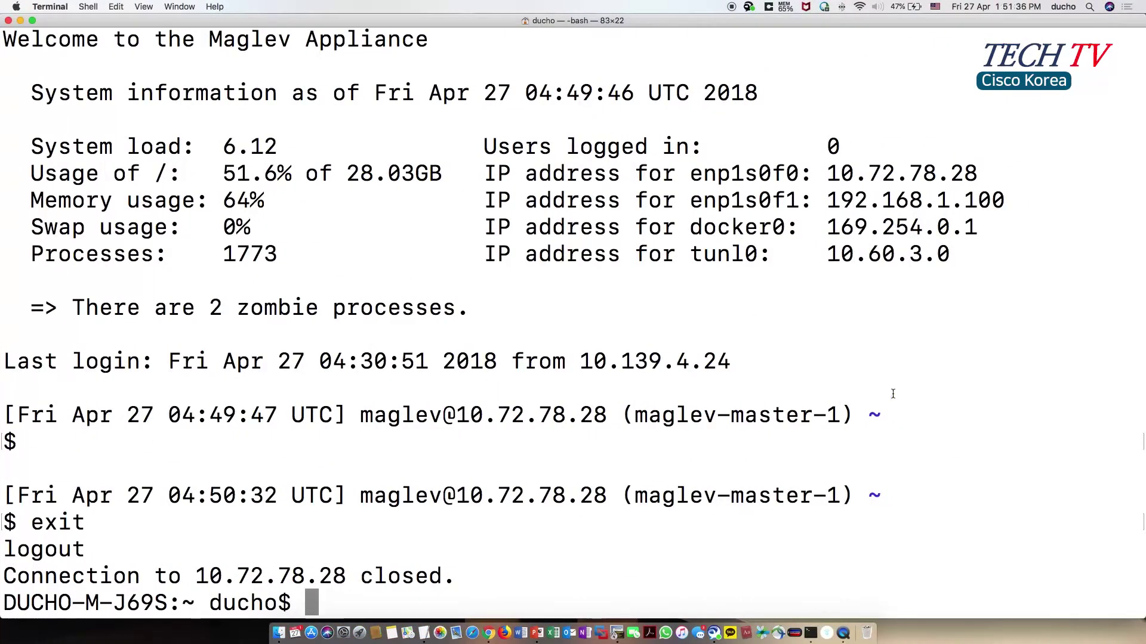
key(Return)
key(Return)
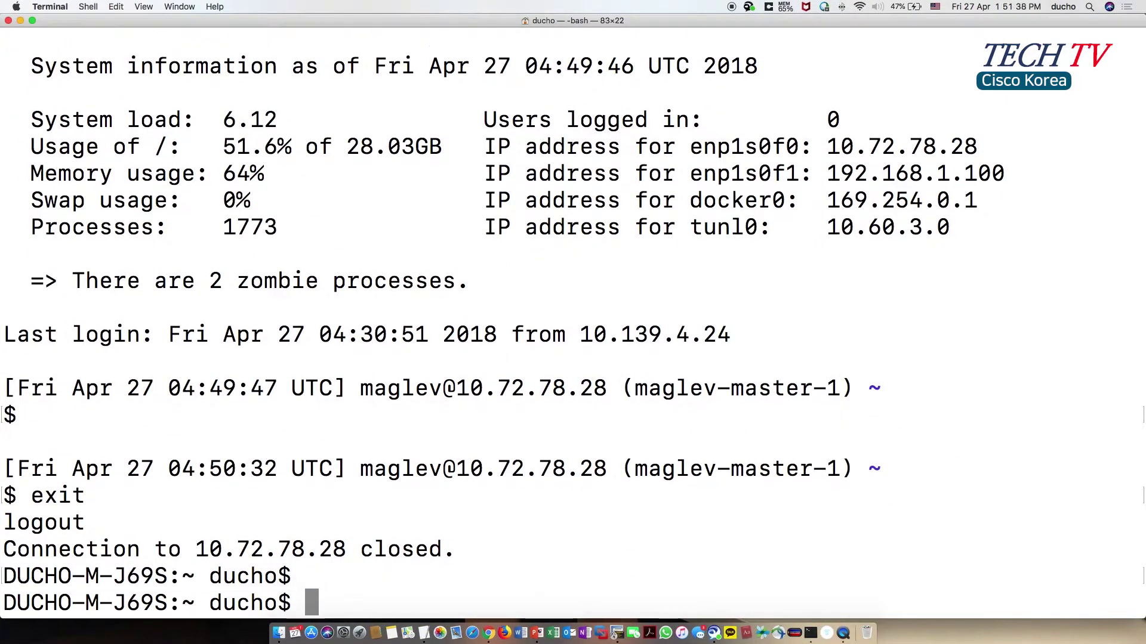
text(ssh )
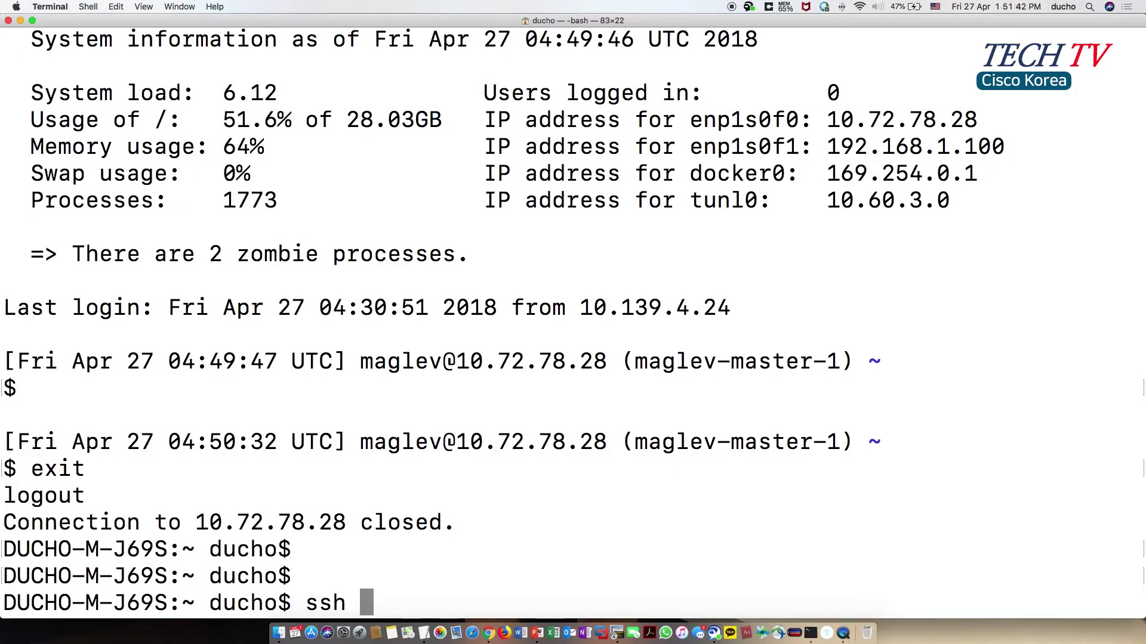
text(-p )
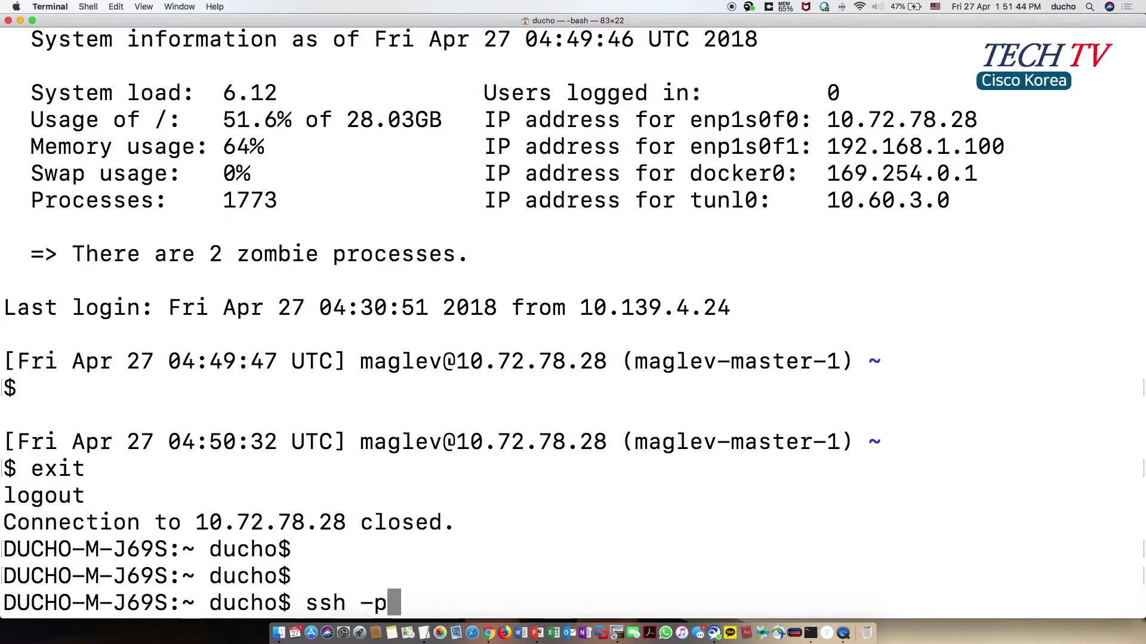
text(2222)
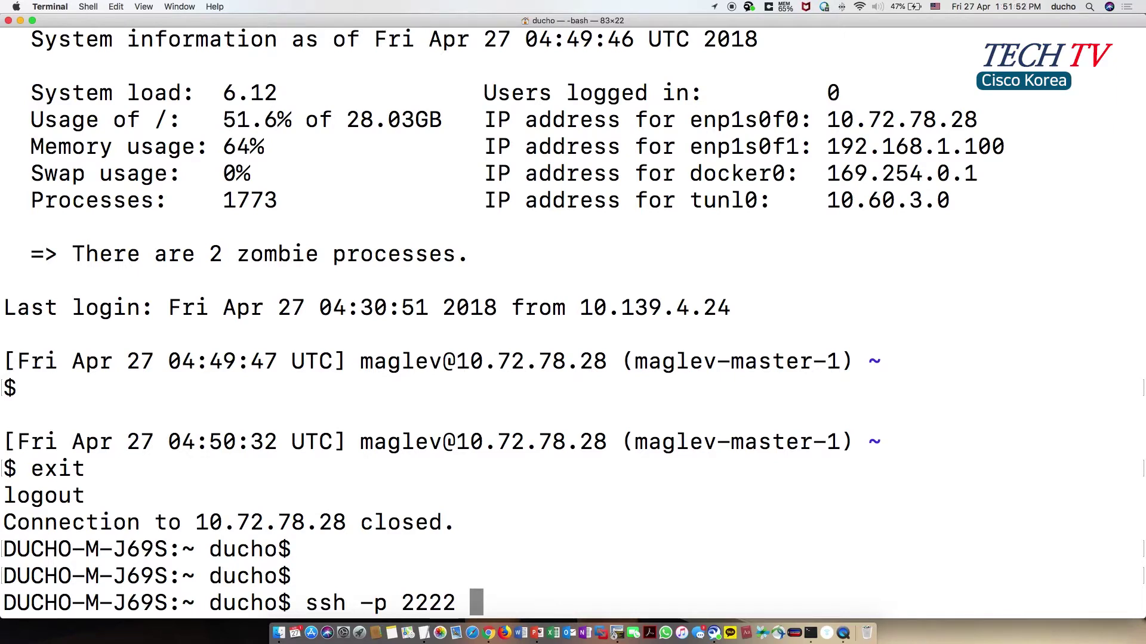
text( mag)
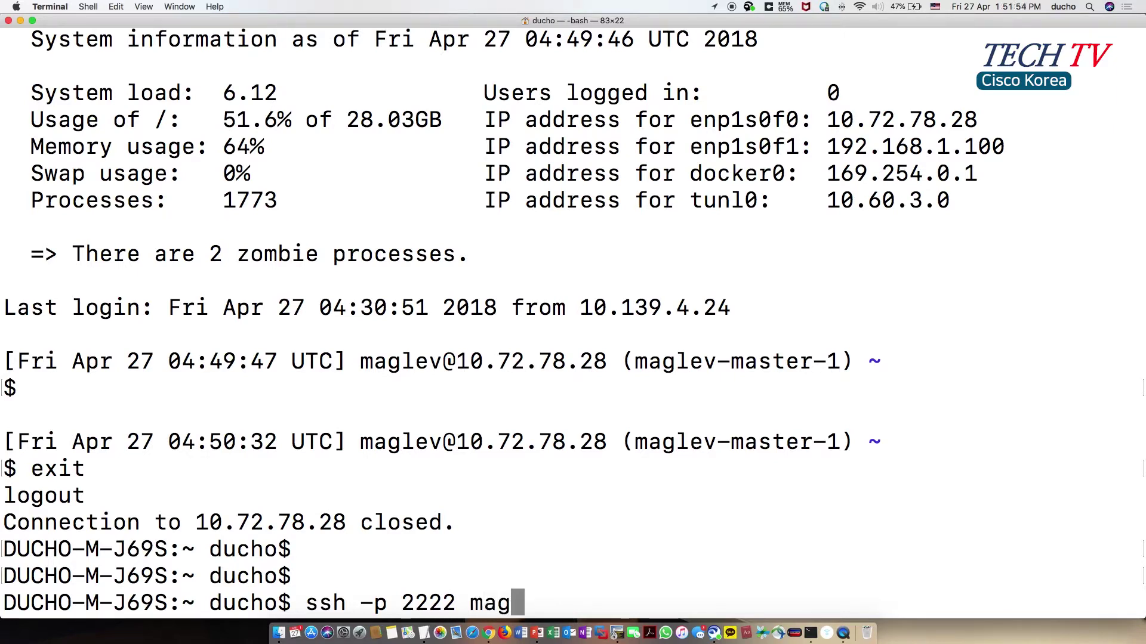
text(lev@10.72)
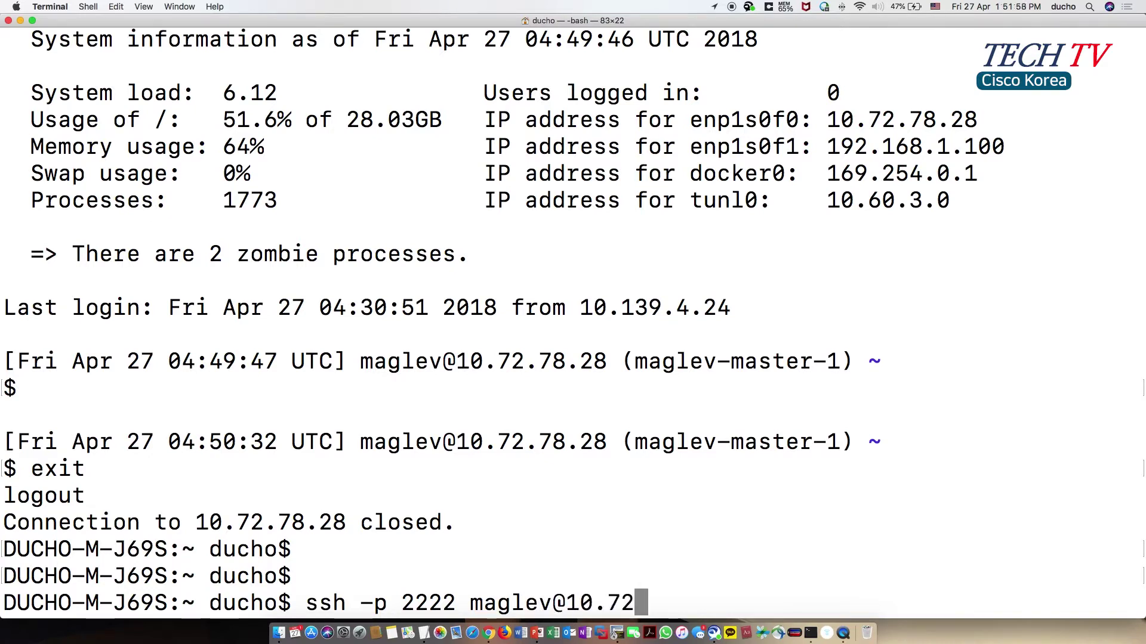
text(.78.)
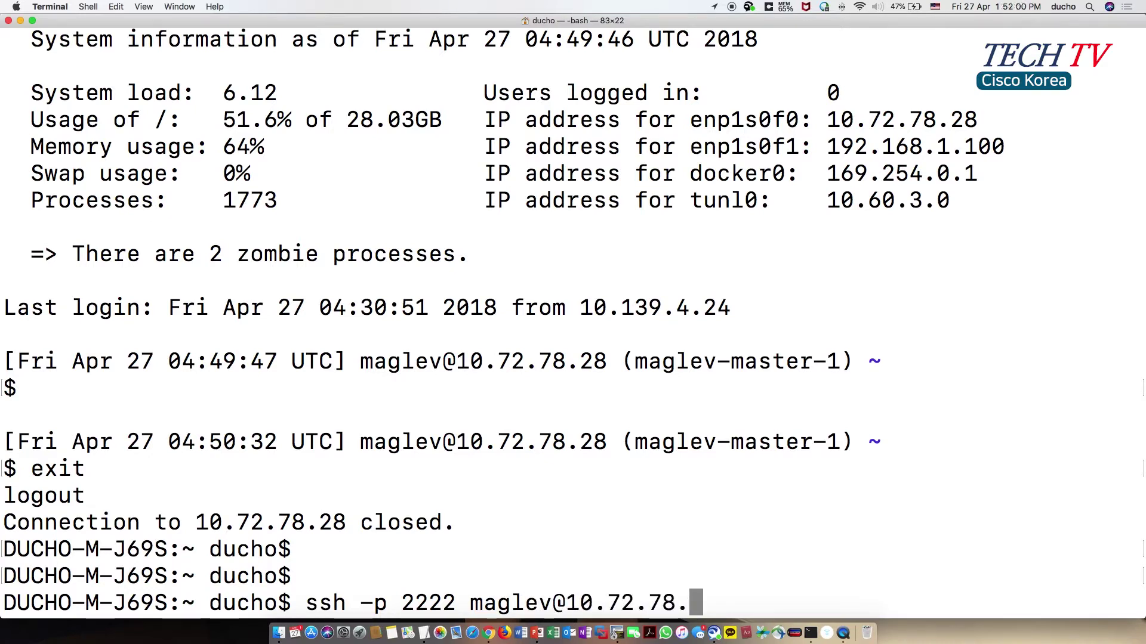
text(28)
key(Return)
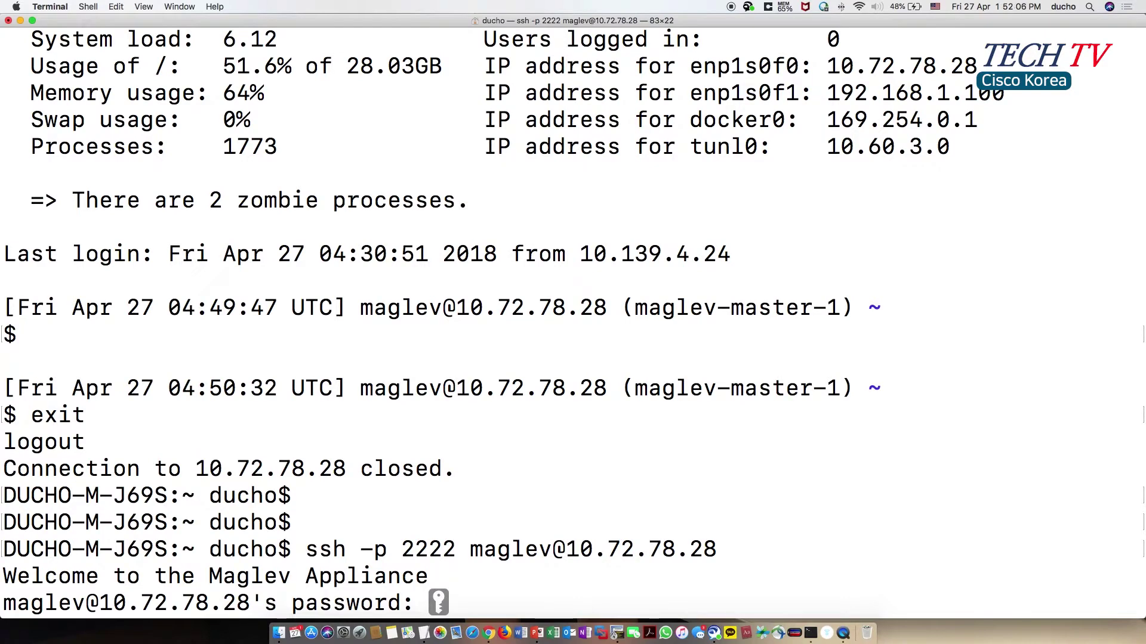
key(Return)
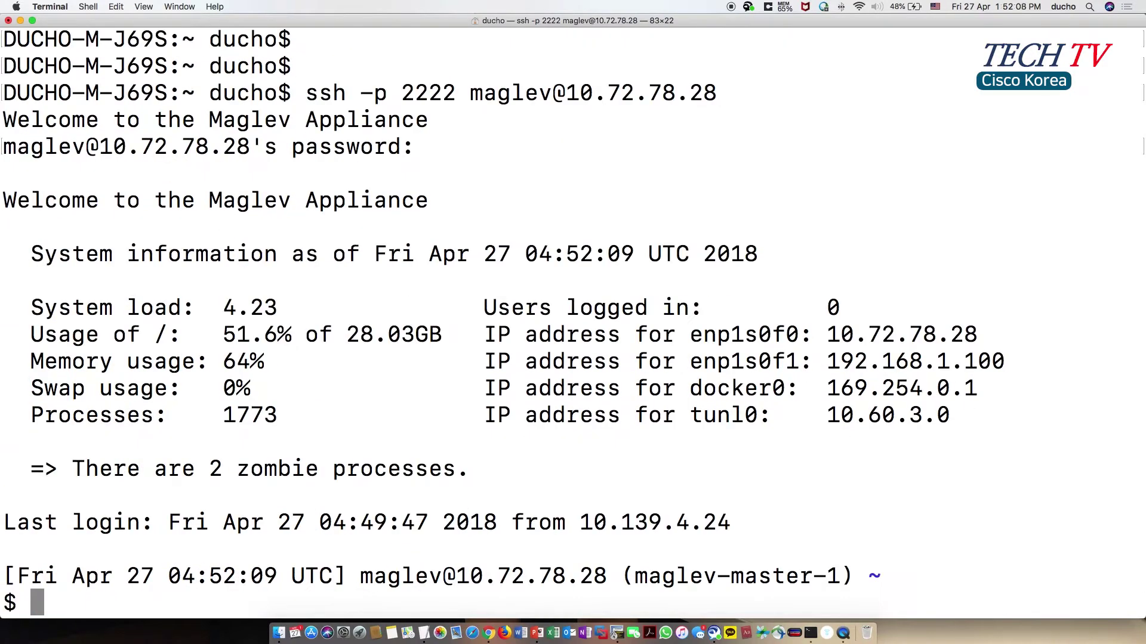
key(Return)
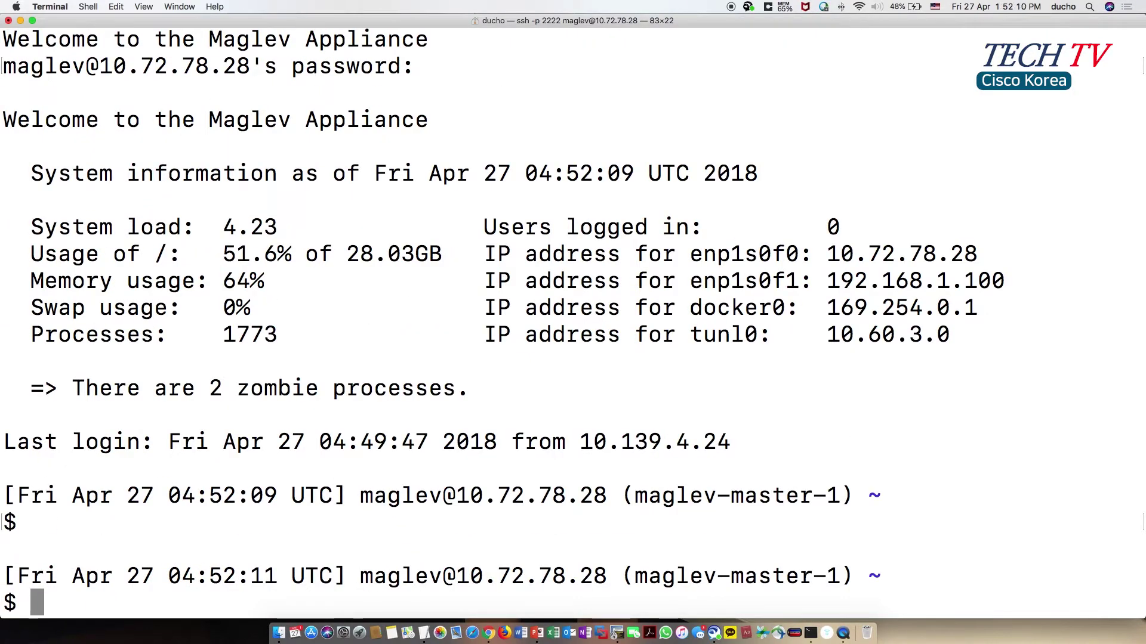
- Highlight the appliance's system information summary in Terminal, then return to a fresh prompt
drag(34, 166, 997, 335)
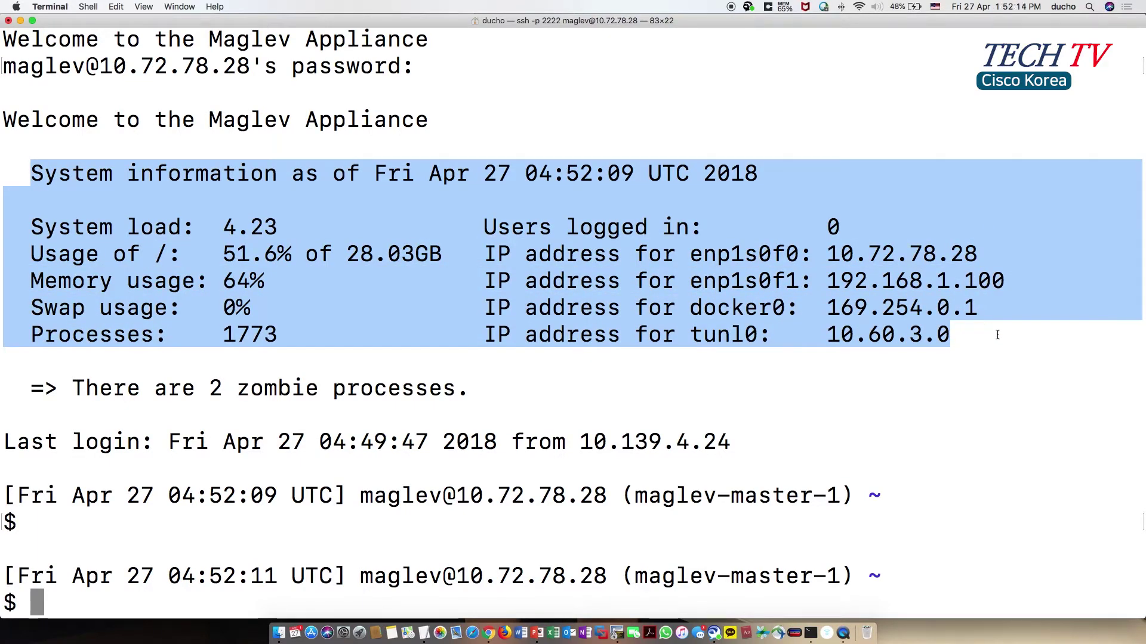
key(Return)
key(Return)
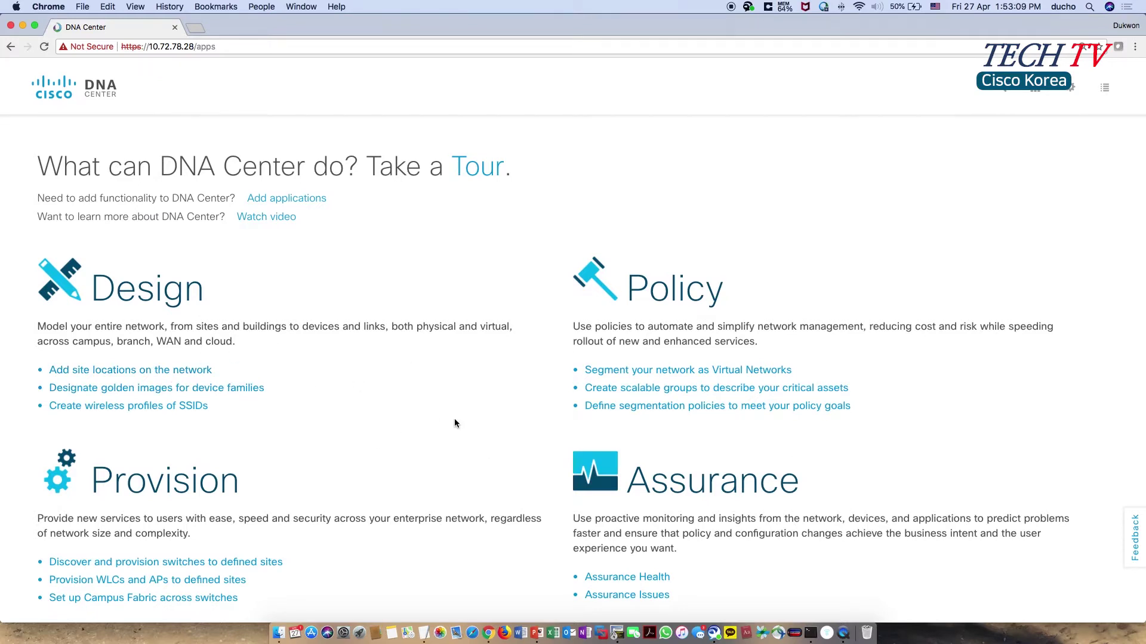
scroll(450, 417, down, 7)
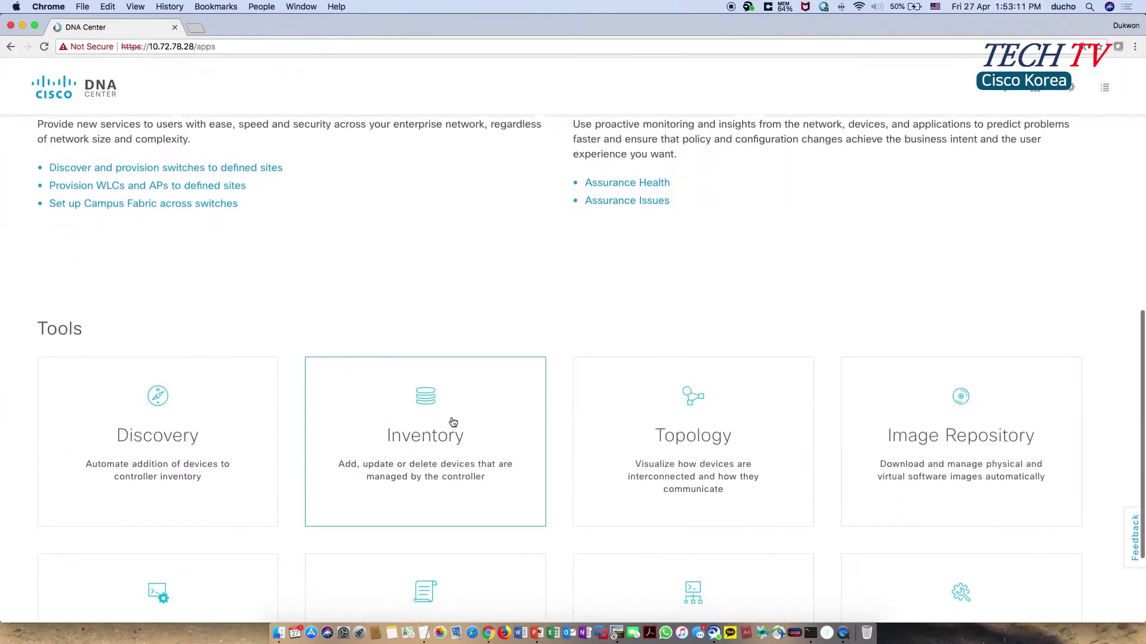
scroll(453, 422, down, 2)
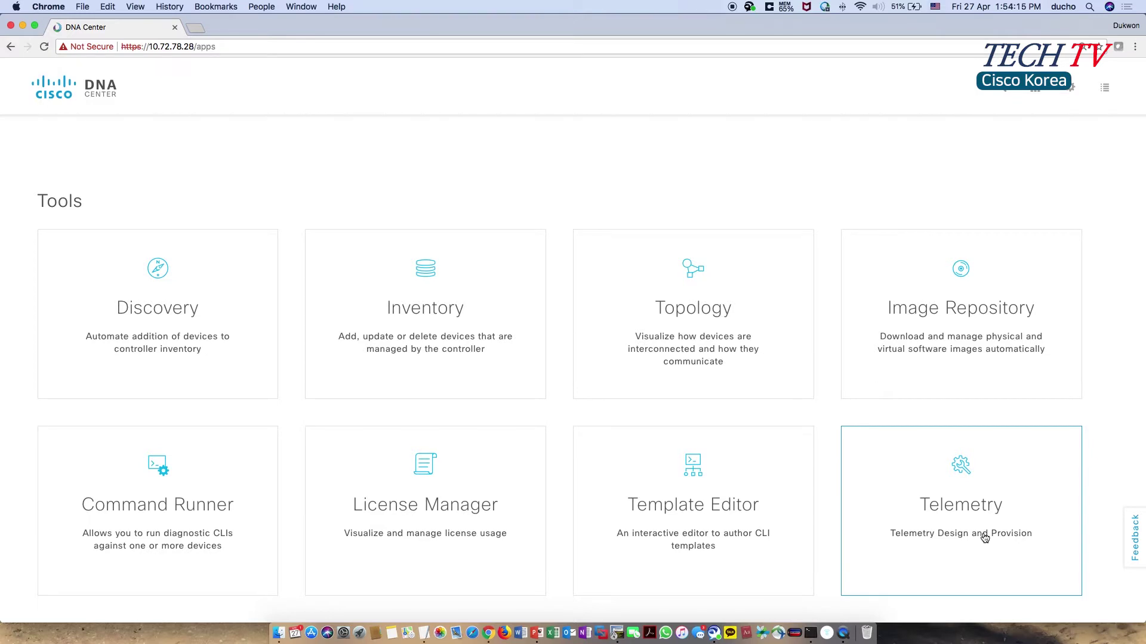
scroll(985, 538, up, 10)
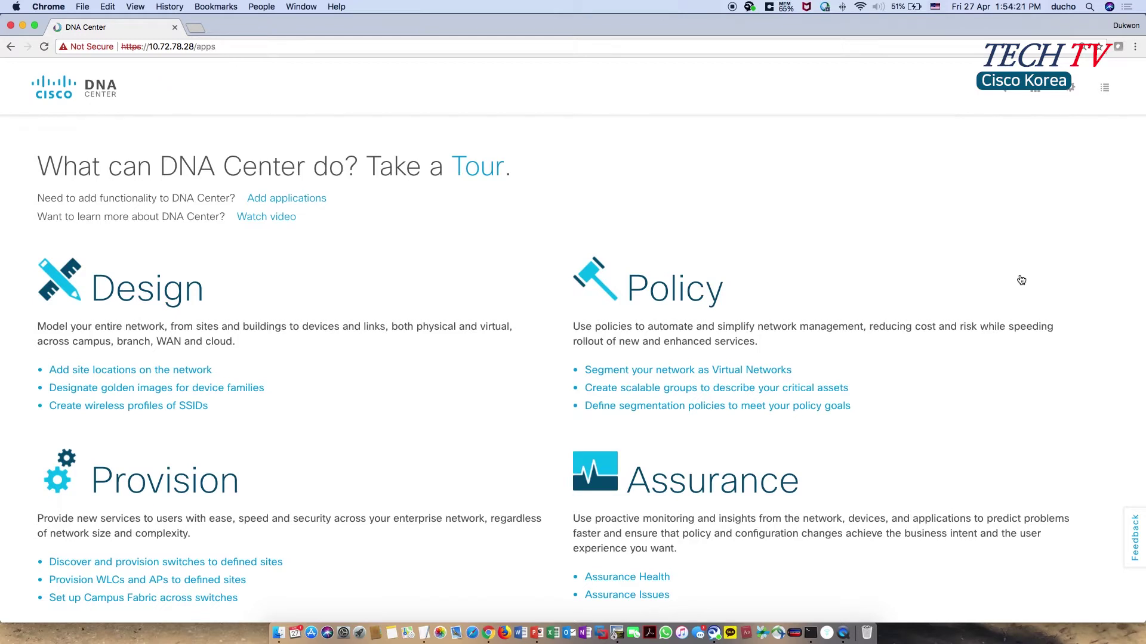
- Open Audit Logs from the system menu, download them as CSV, and open auditlogsNew (1).csv
click(1072, 90)
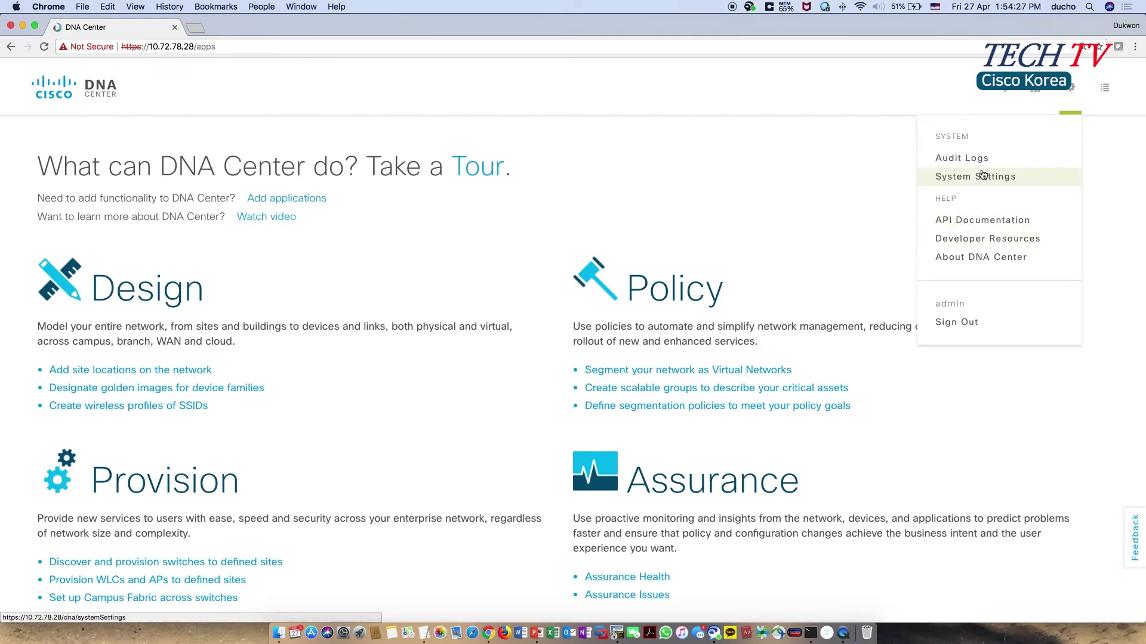
click(998, 158)
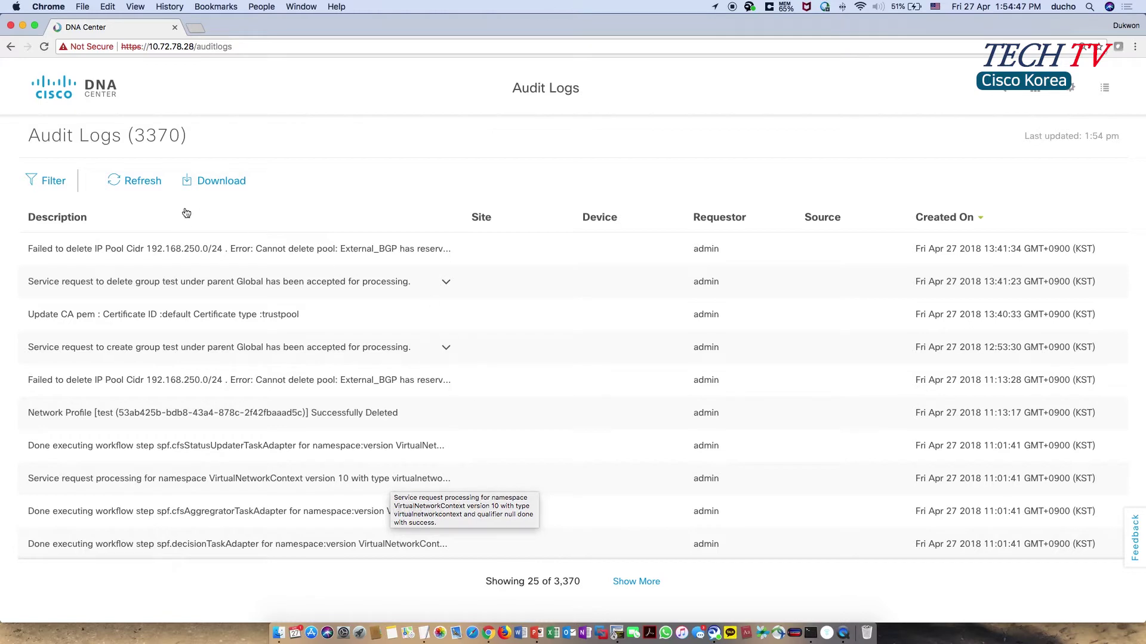
click(227, 191)
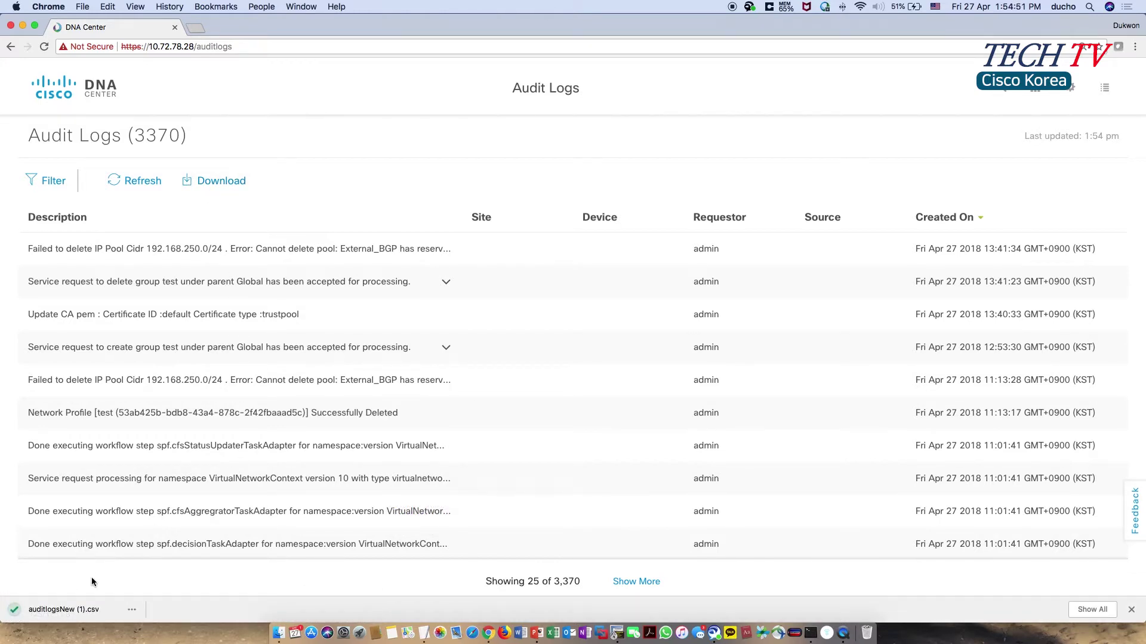
click(83, 613)
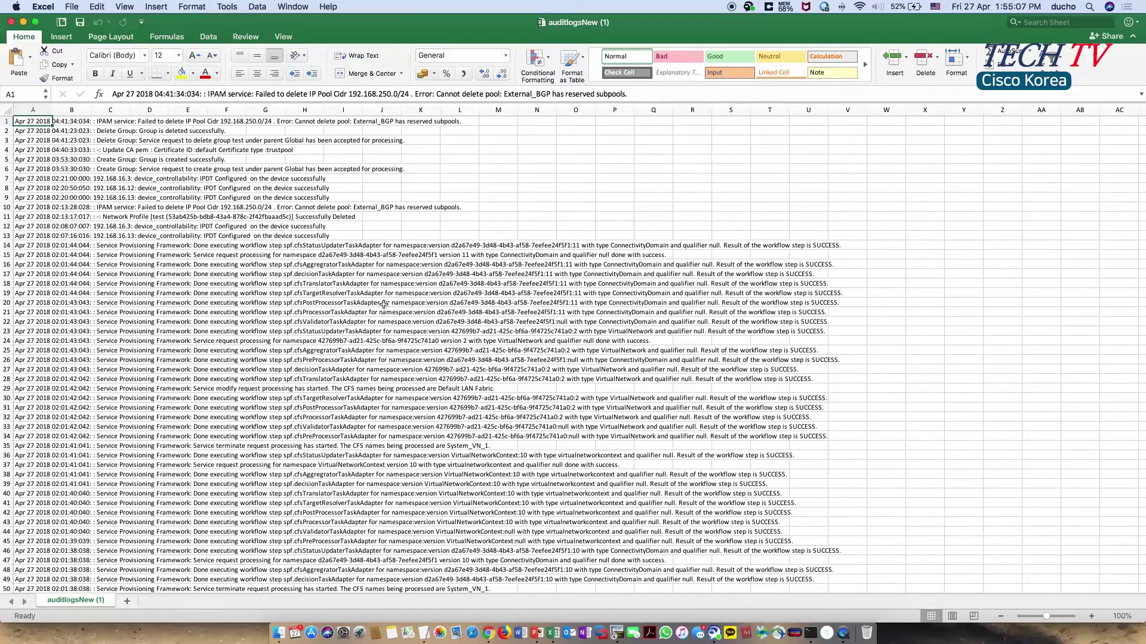
- Scroll through the audit log rows in Excel, then close the auditlogsNew (1) workbook
scroll(383, 304, down, 10)
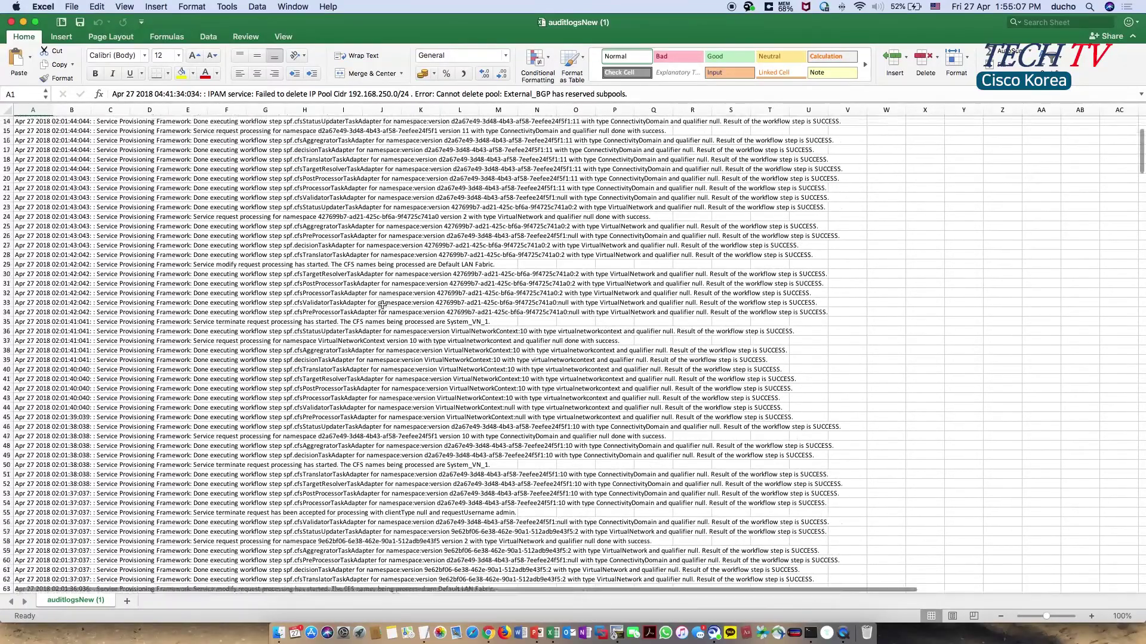
scroll(382, 304, down, 11)
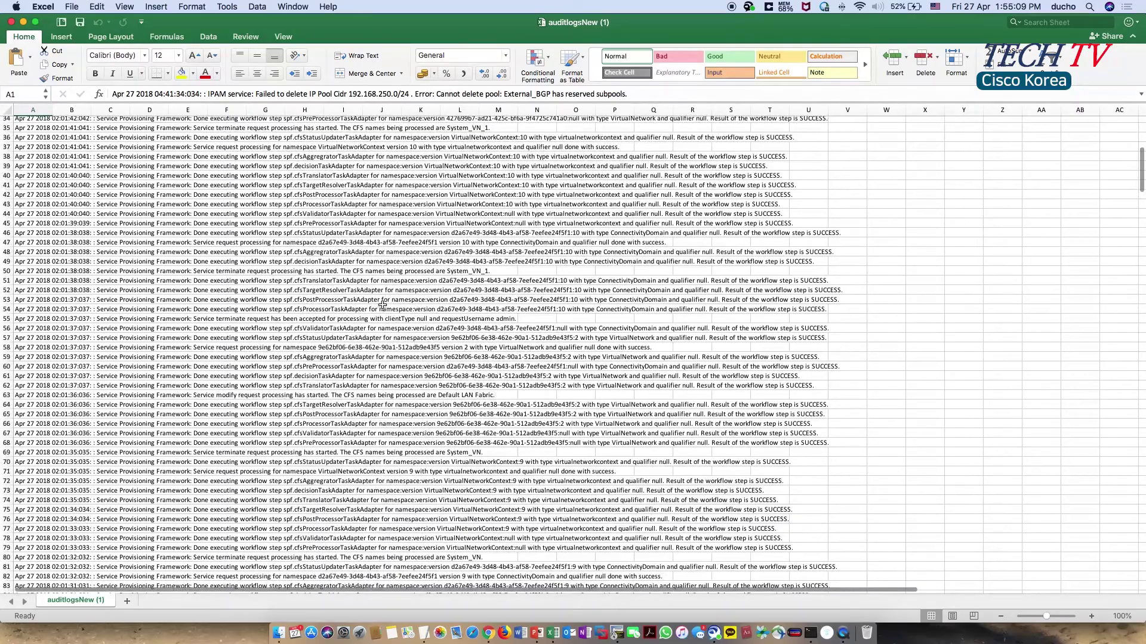
scroll(382, 305, down, 6)
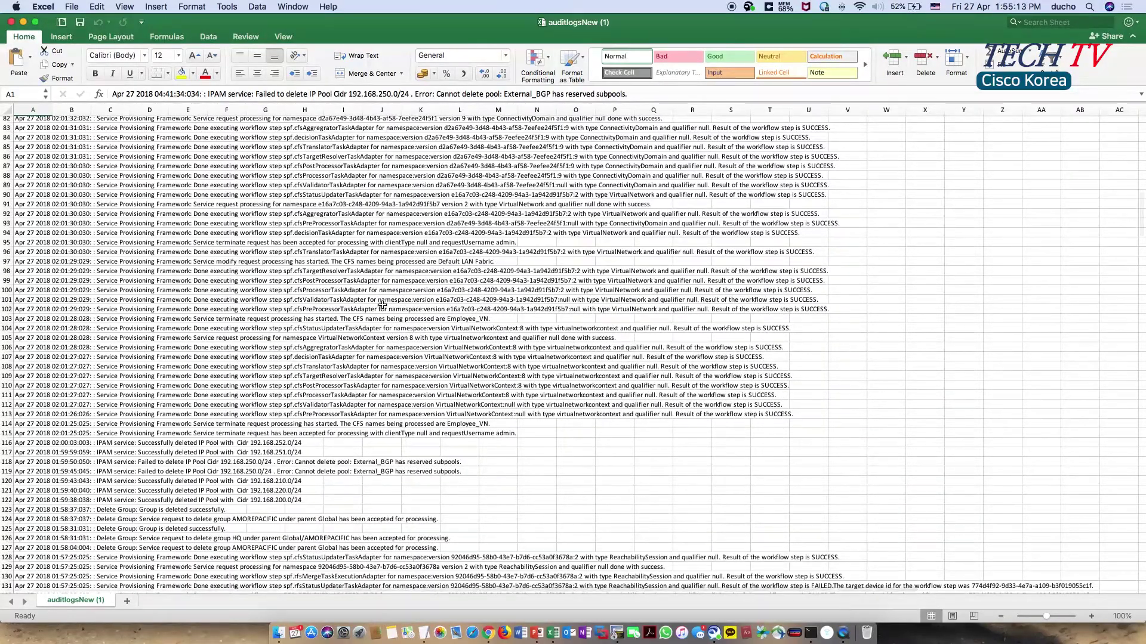
scroll(381, 305, up, 20)
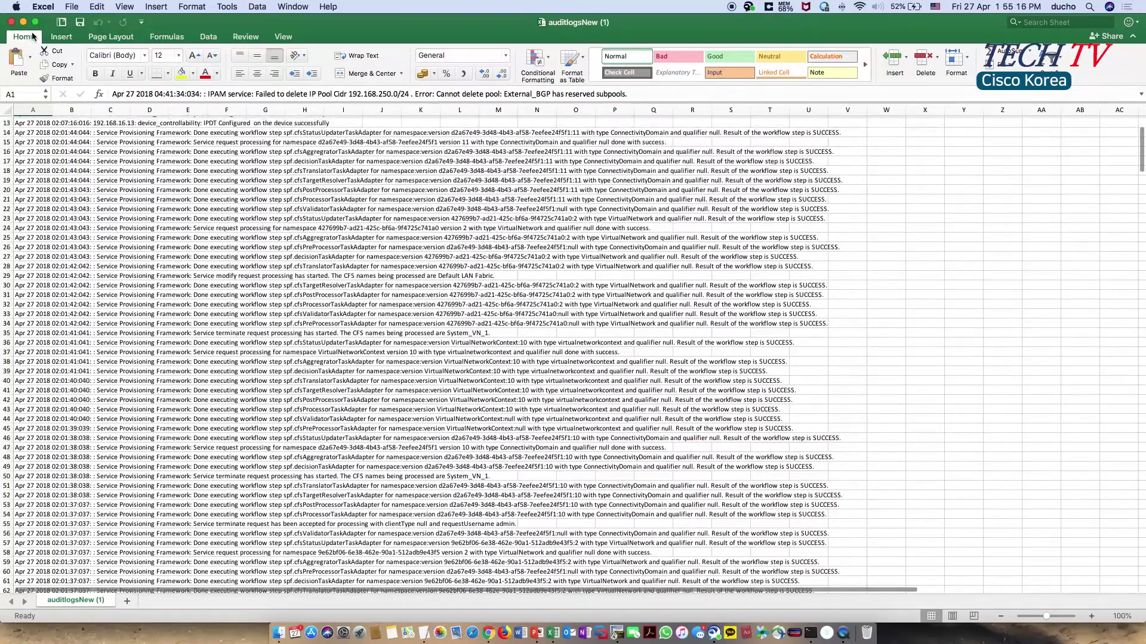
click(11, 21)
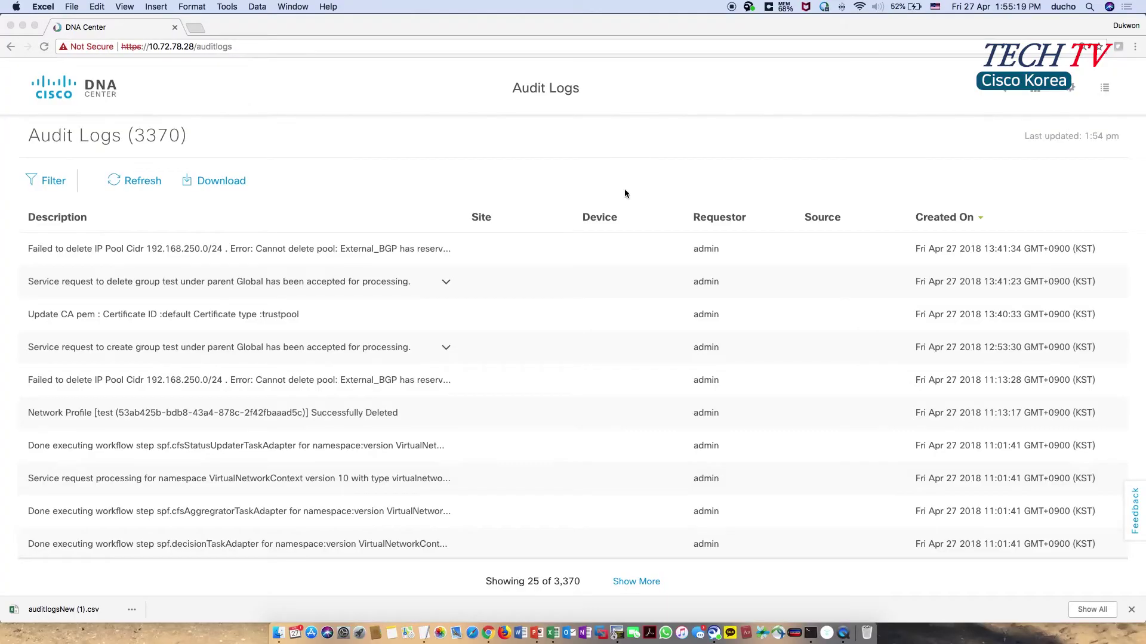
- Go to System Settings from the gear menu to view host 10.72.78.28 and its 87 services
click(1073, 87)
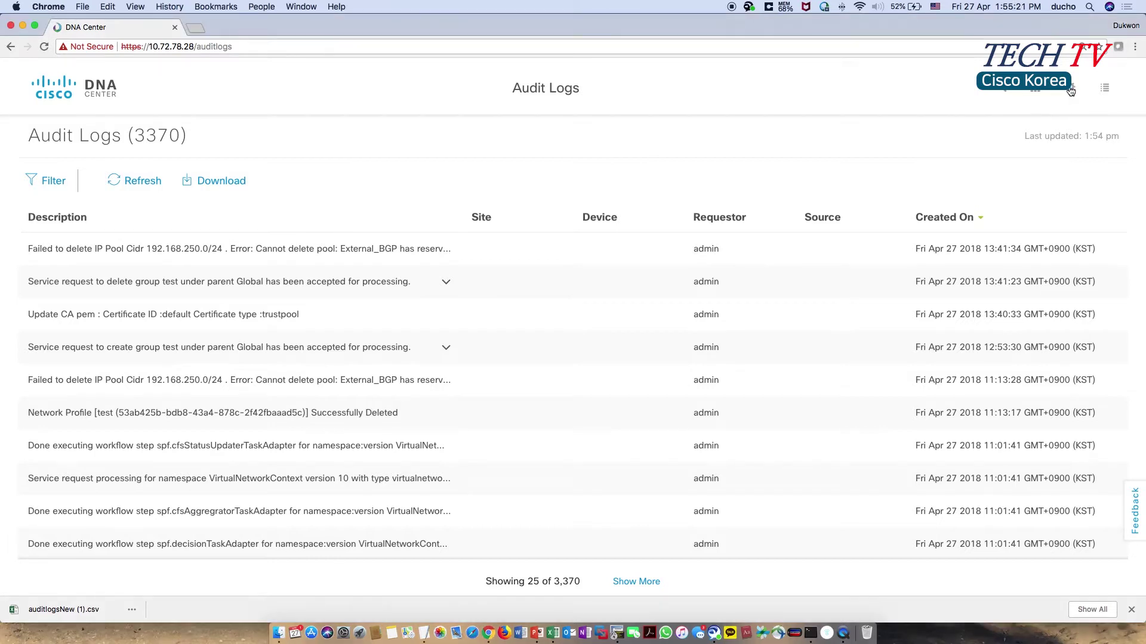
click(1070, 90)
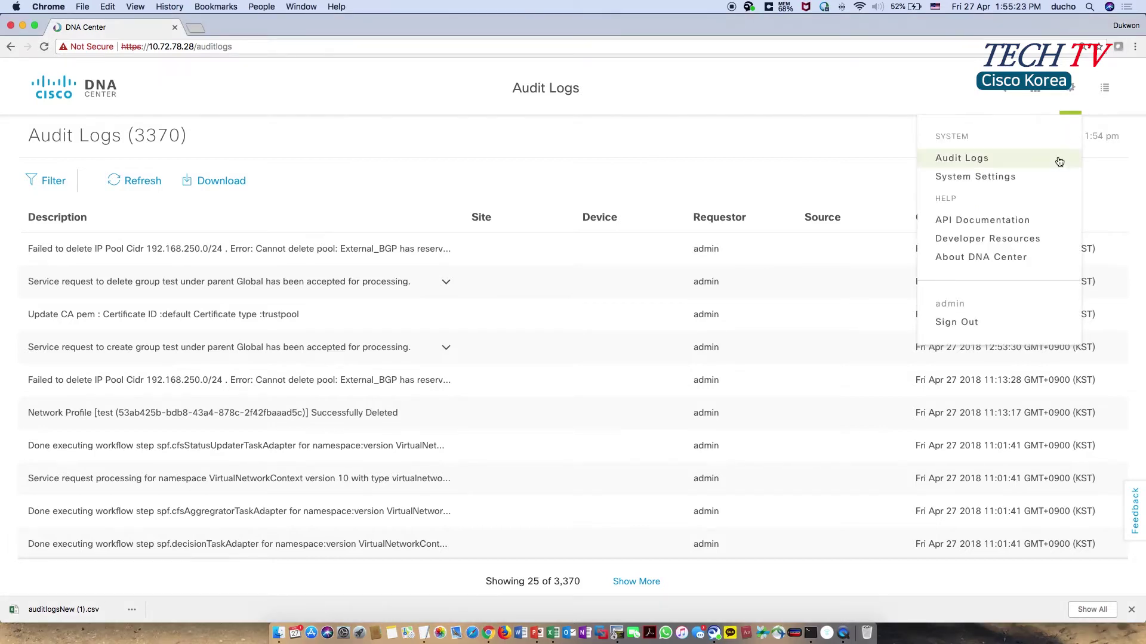
click(1010, 183)
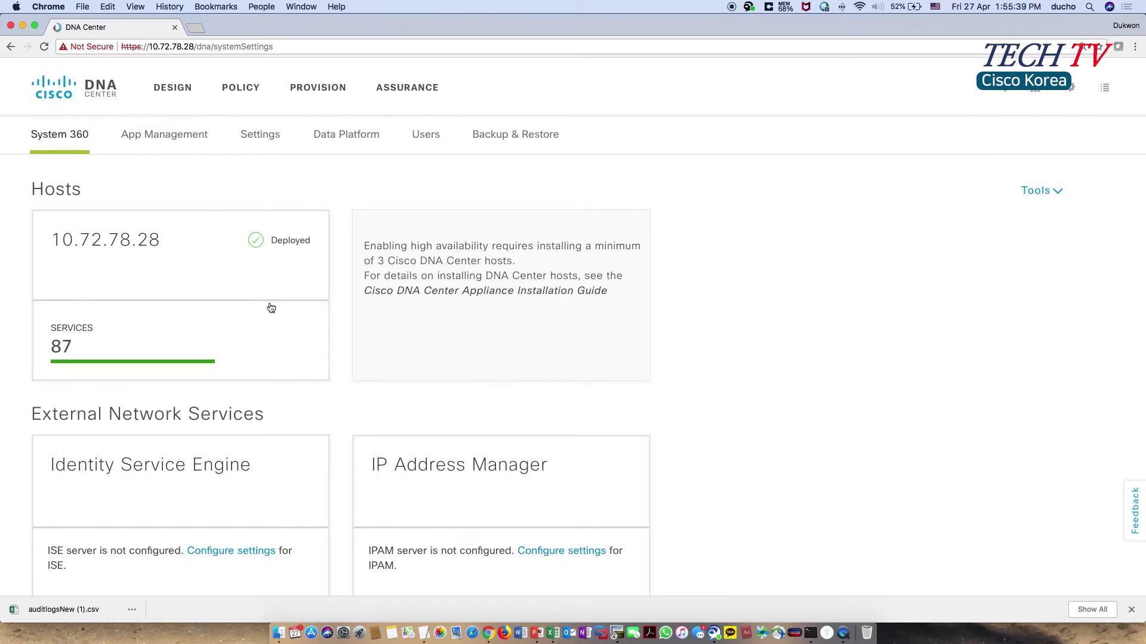
scroll(316, 356, down, 1)
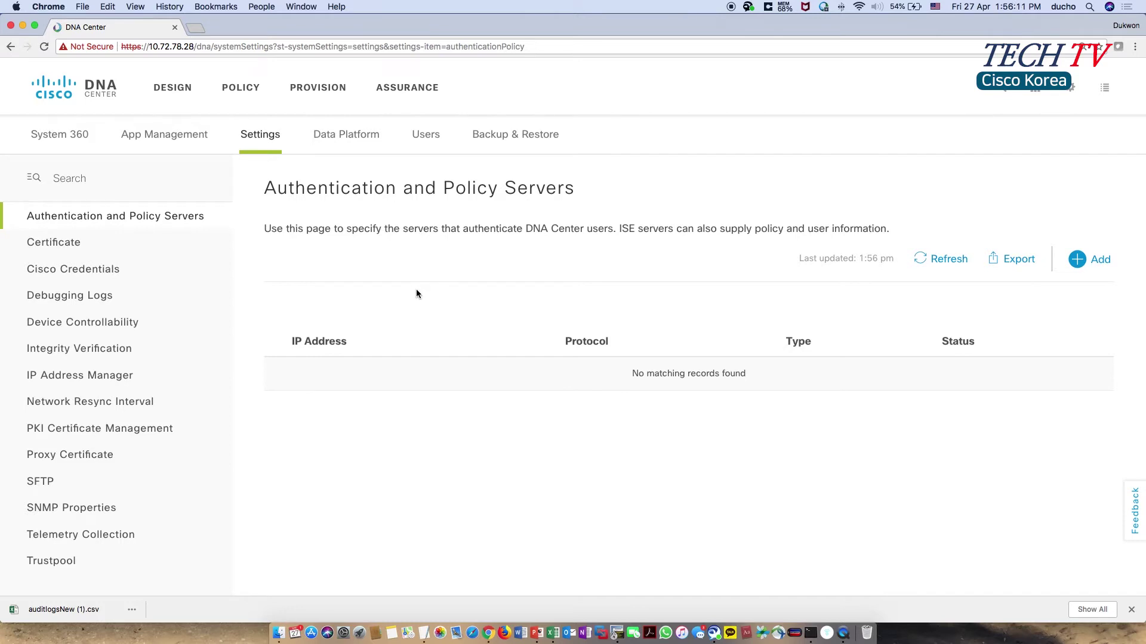
- Start a new AAA server entry, visit Server IP Address and Shared Secret, and turn on Cisco ISE server
click(1078, 266)
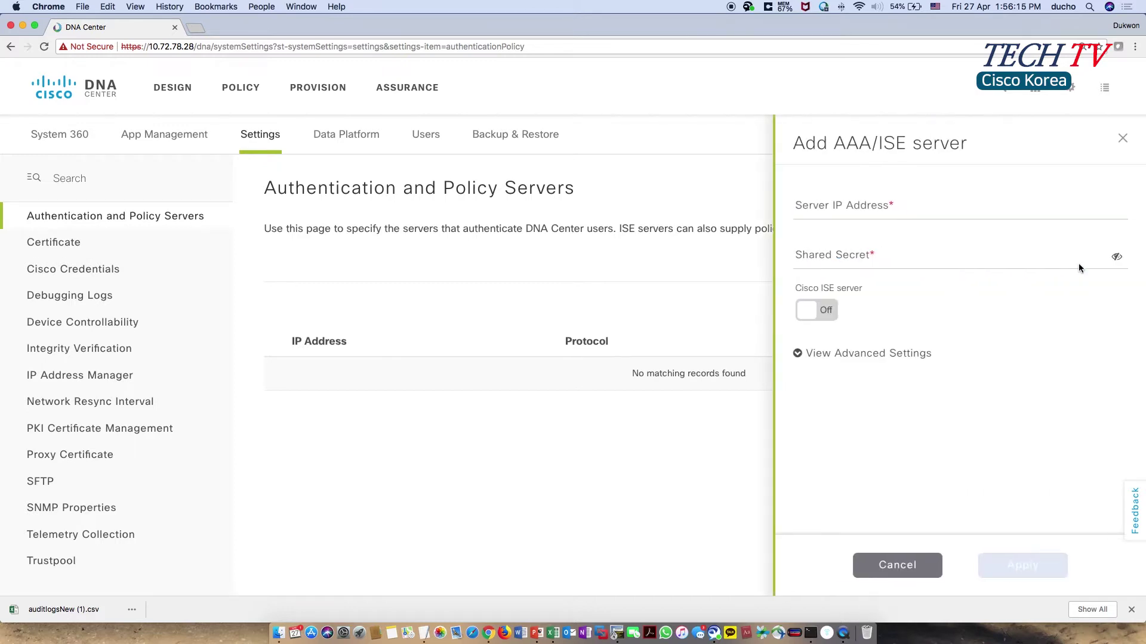
click(955, 213)
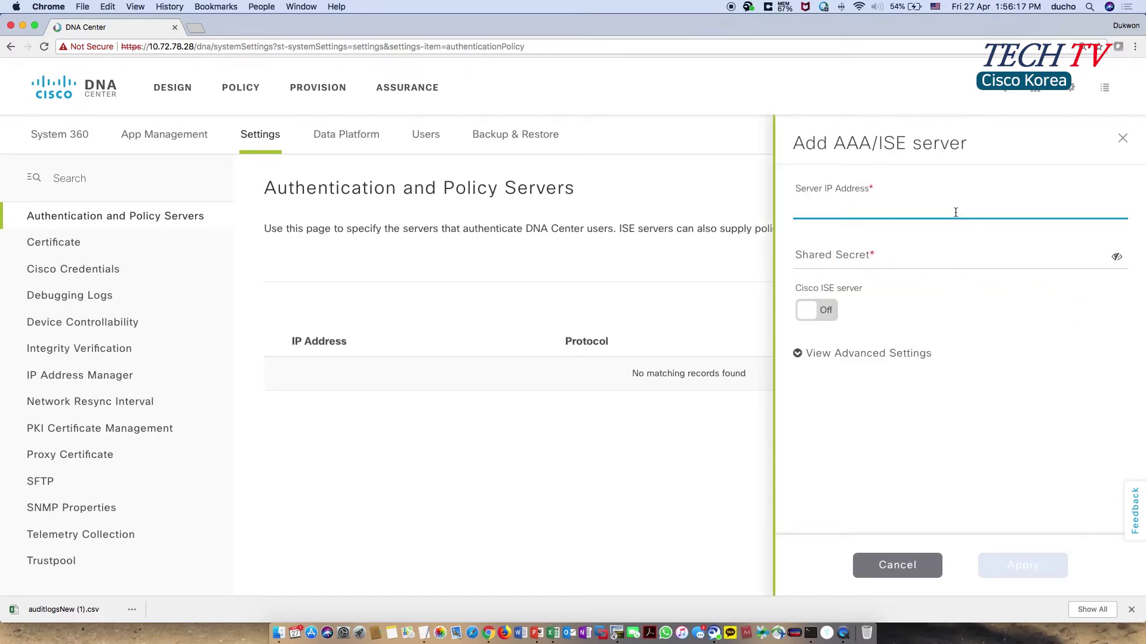
click(956, 257)
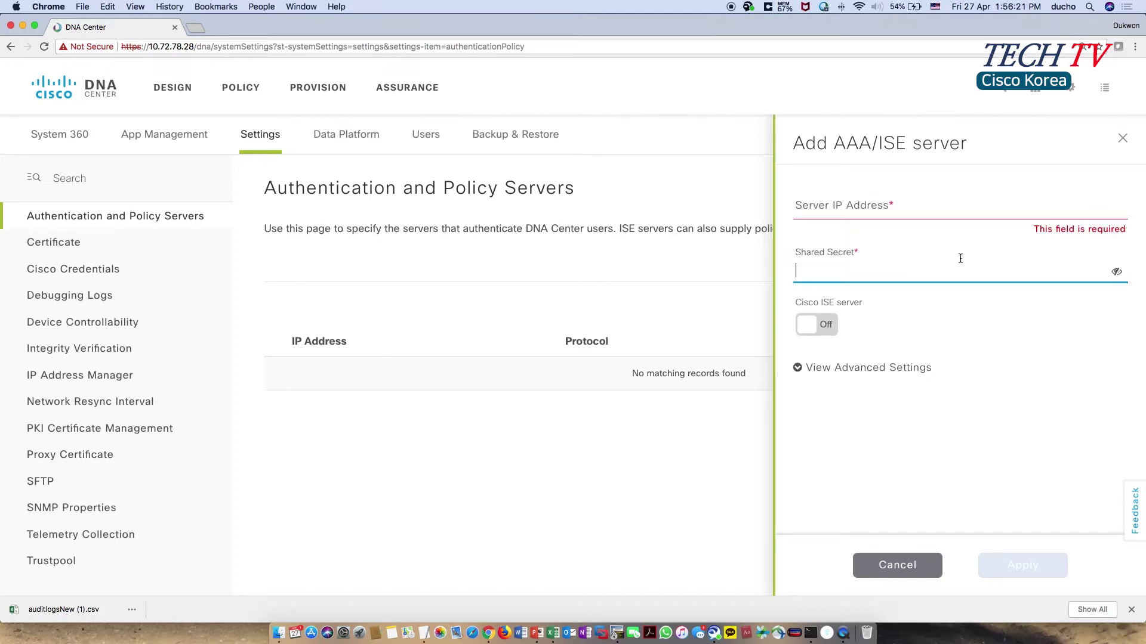
click(830, 334)
click(827, 341)
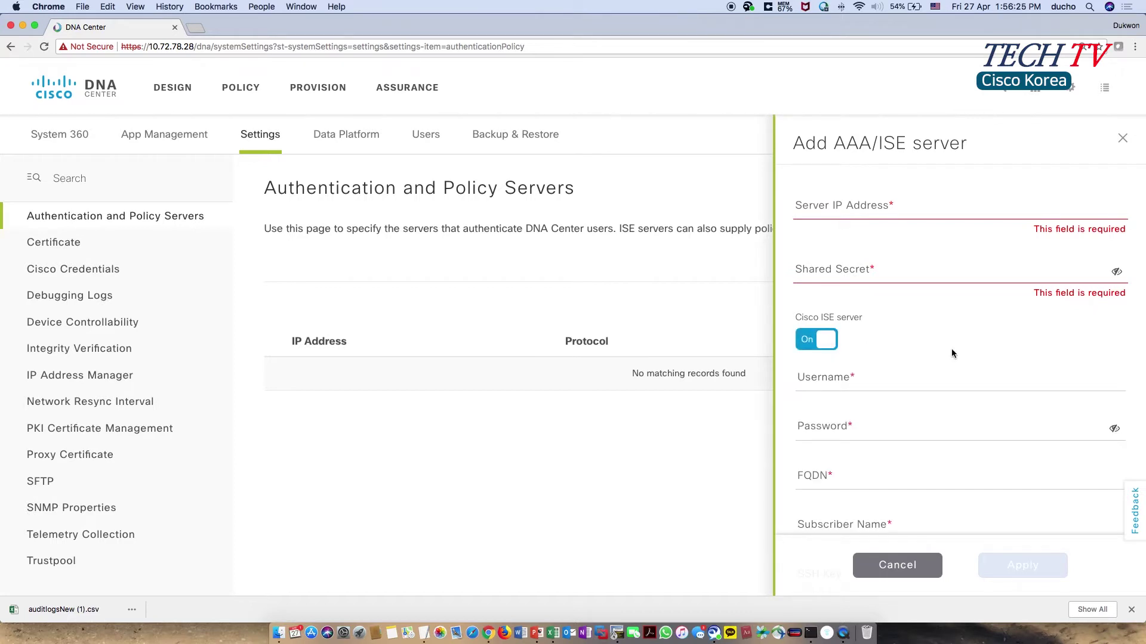
- Step through the new ISE Username, Password, FQDN and Subscriber Name fields
scroll(952, 352, down, 2)
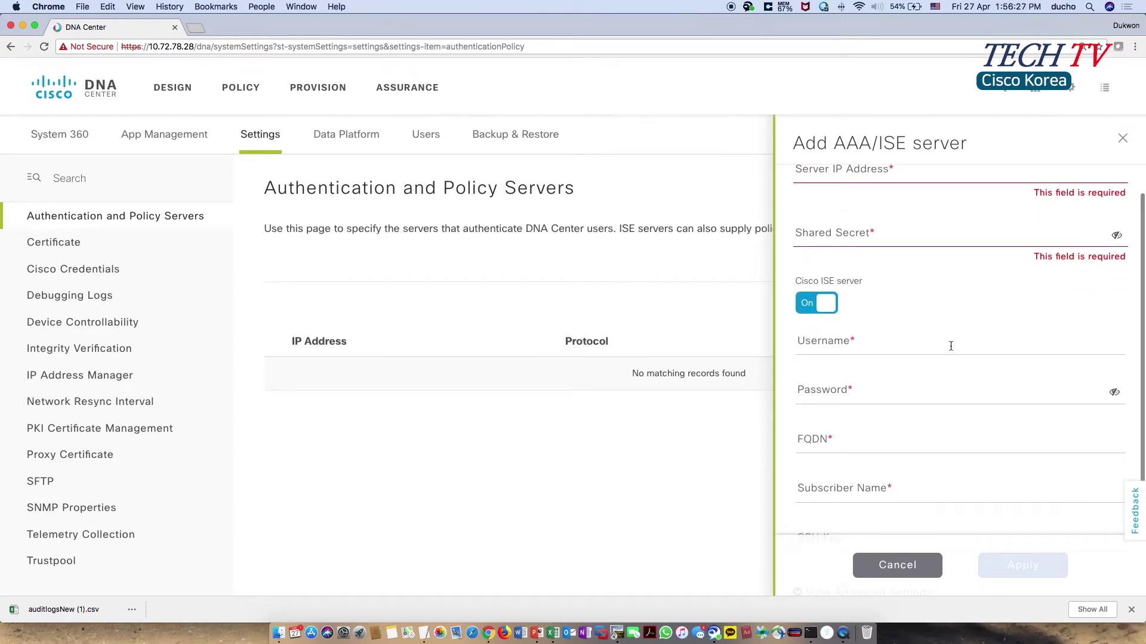
click(946, 344)
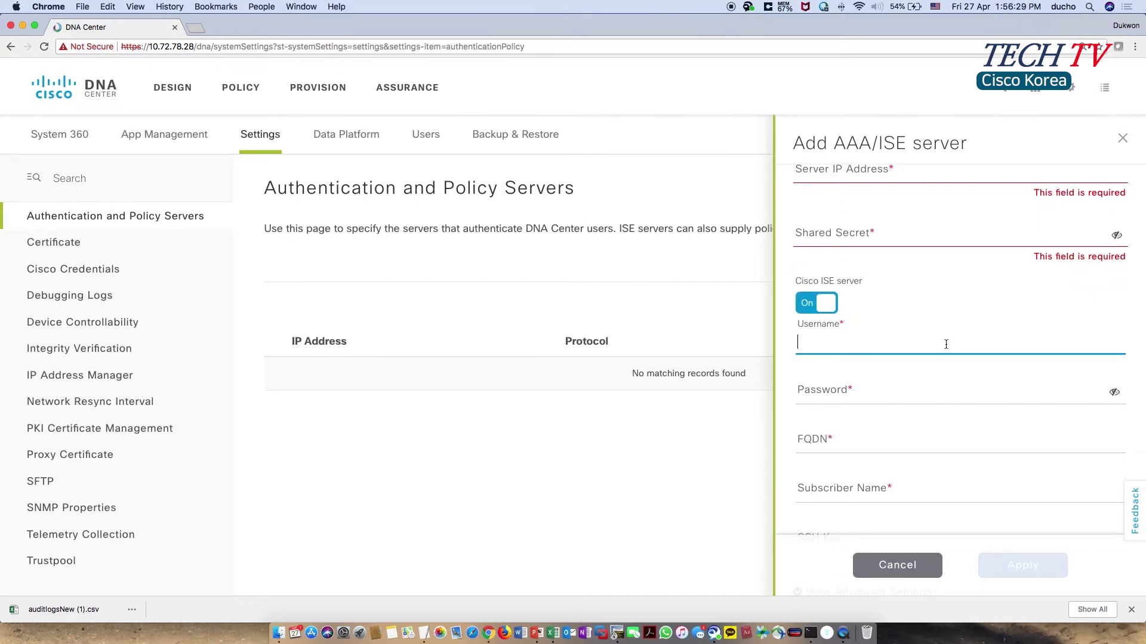
click(946, 384)
click(935, 457)
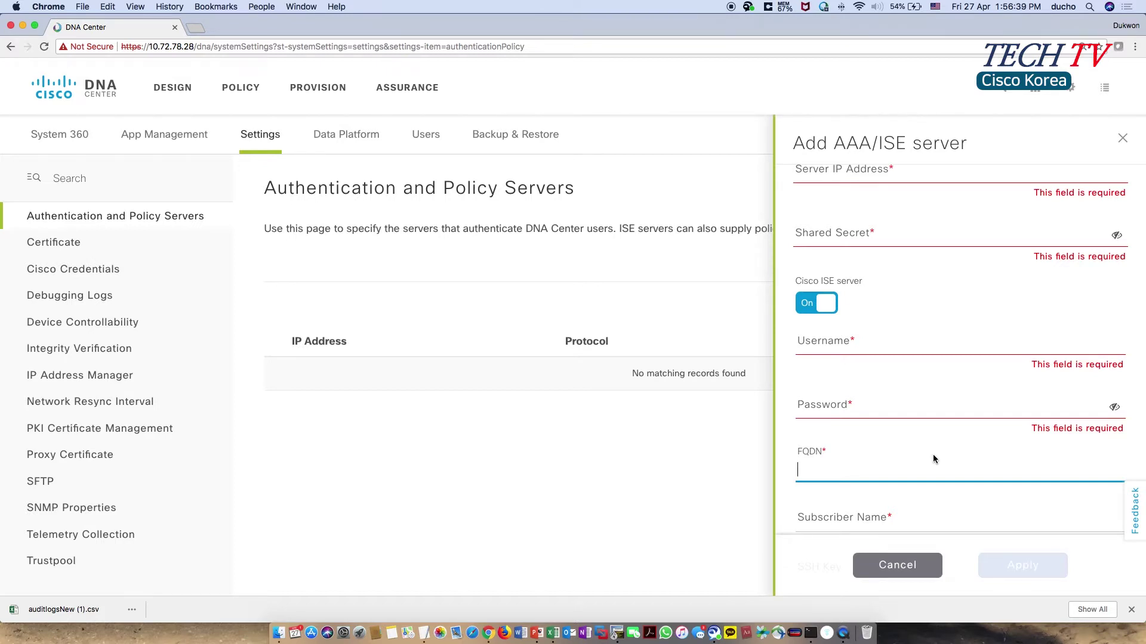
scroll(932, 458, down, 3)
click(936, 445)
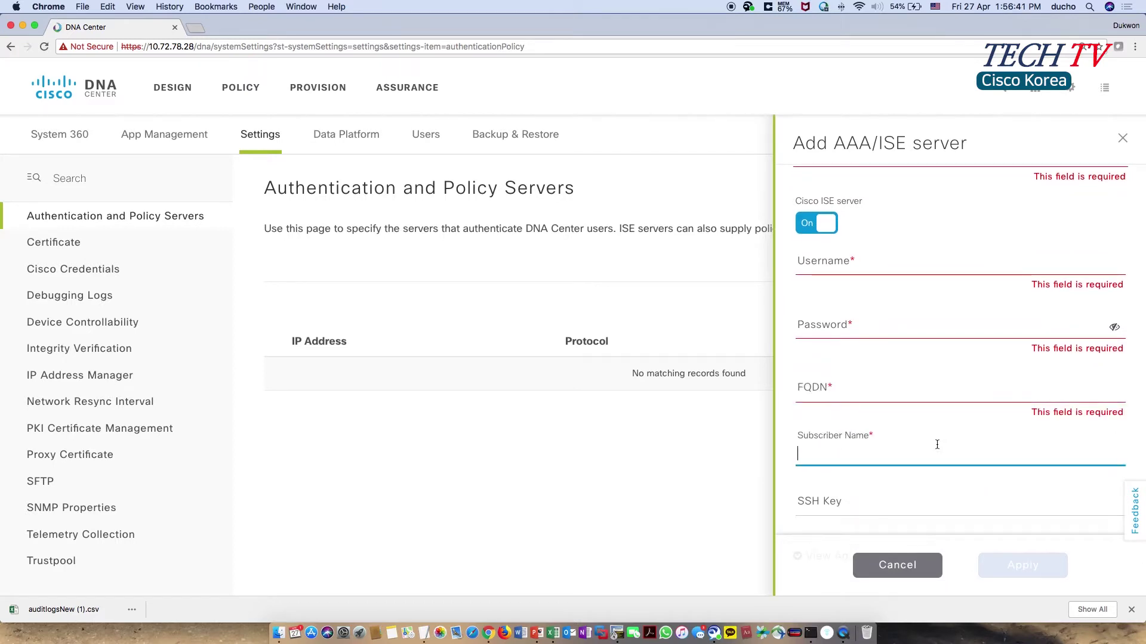
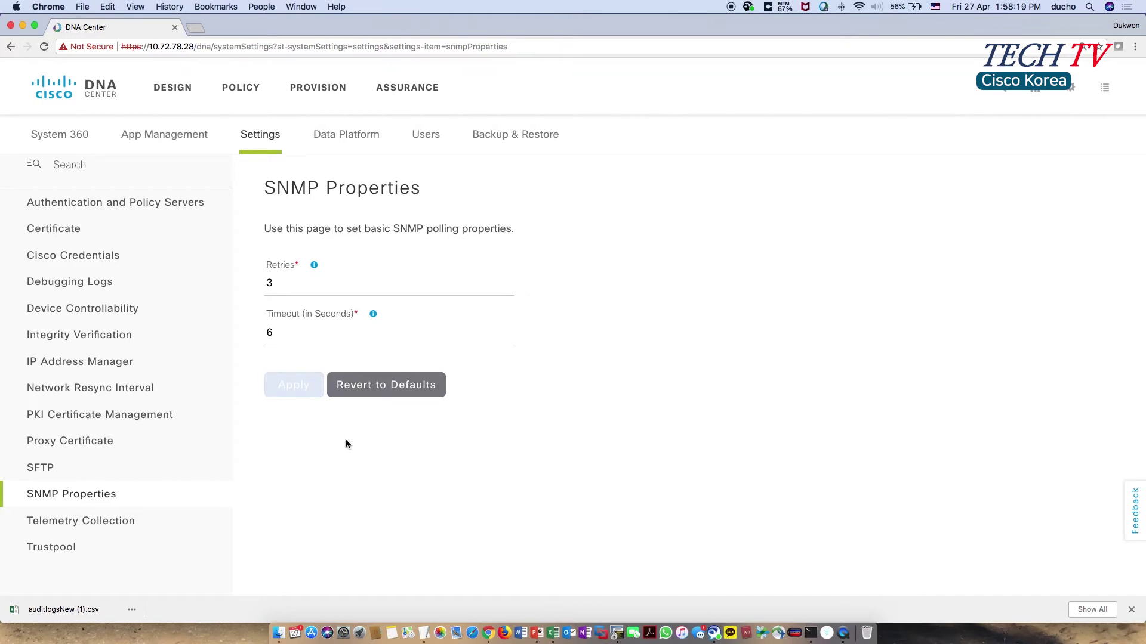
- Revert SNMP properties to the 5-second default and view the 25-minute Network Resync Interval
click(397, 385)
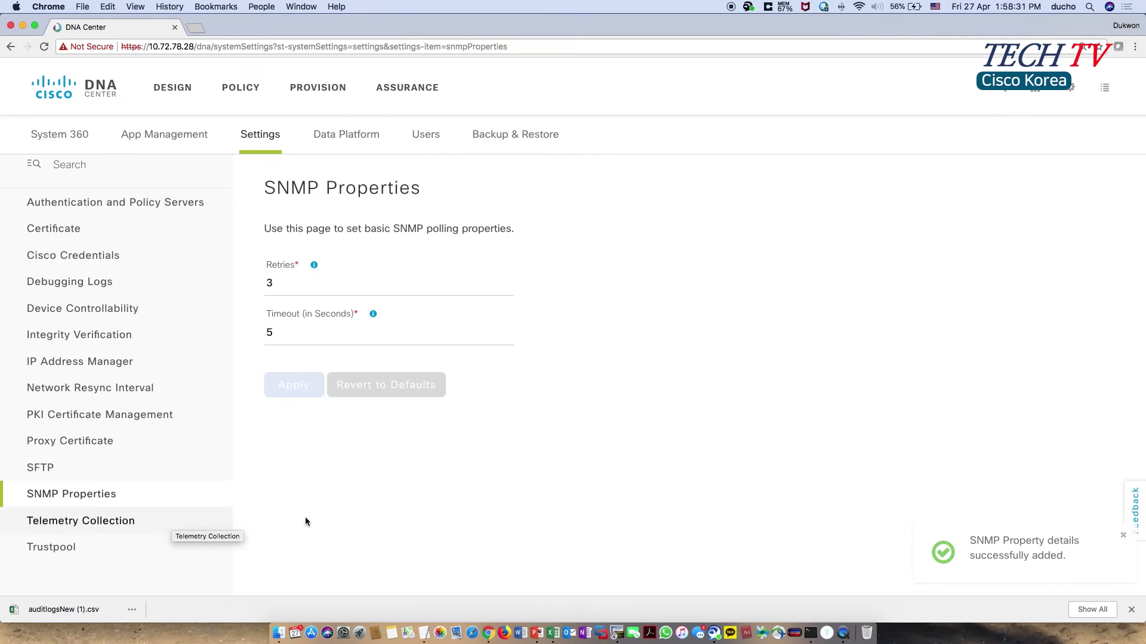
click(141, 392)
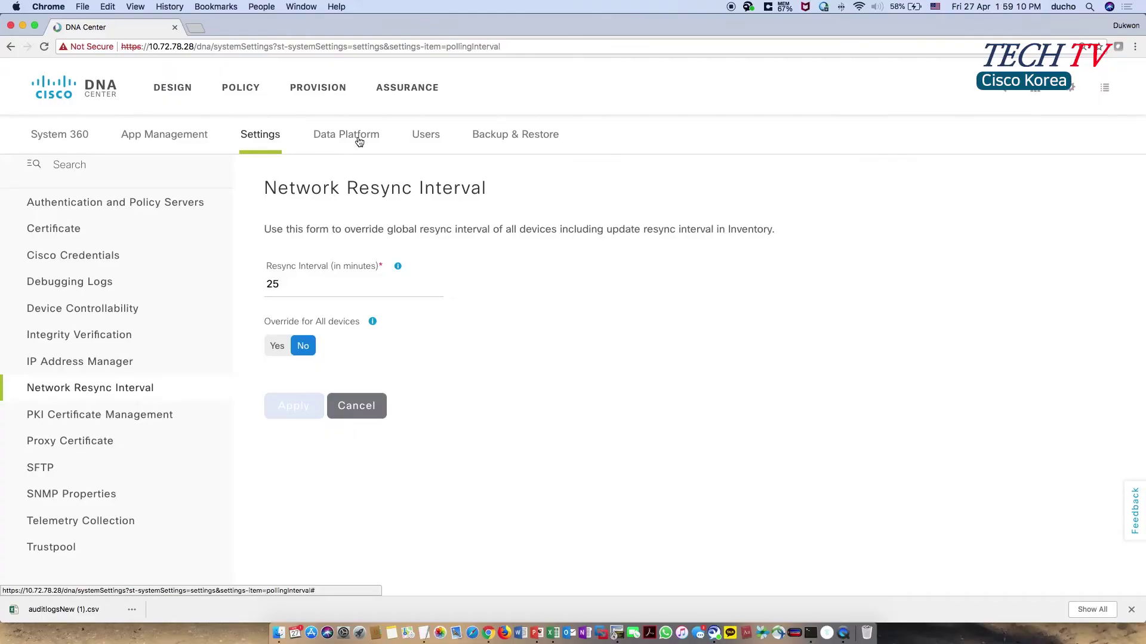
click(356, 139)
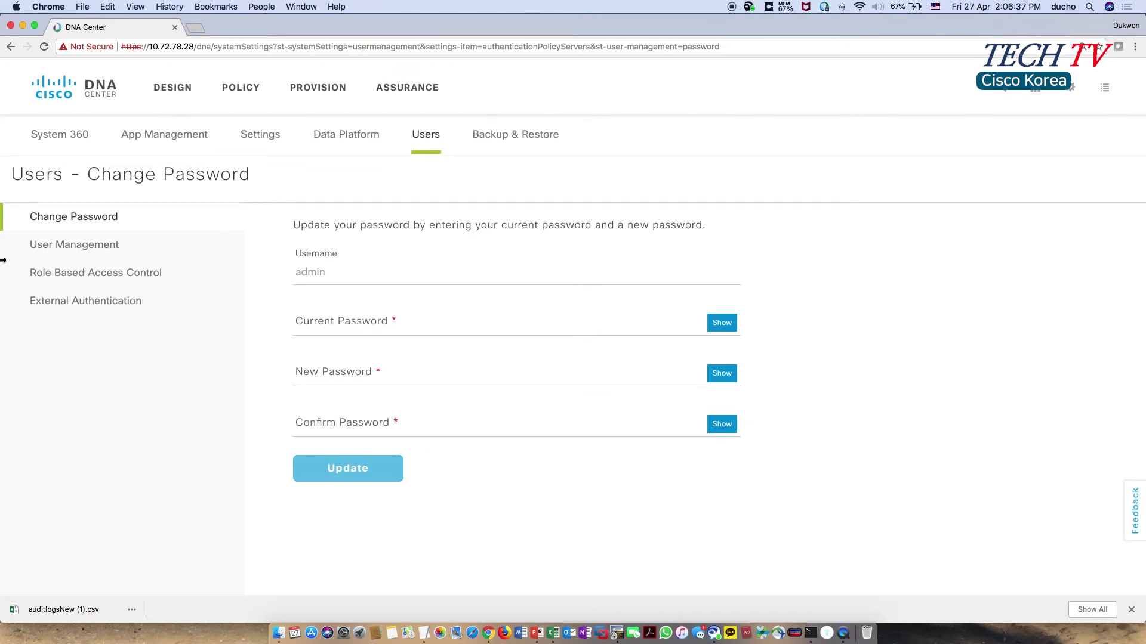
- Begin a new internal user named 'ducho' with the SUPER-ADMIN-ROLE
click(88, 252)
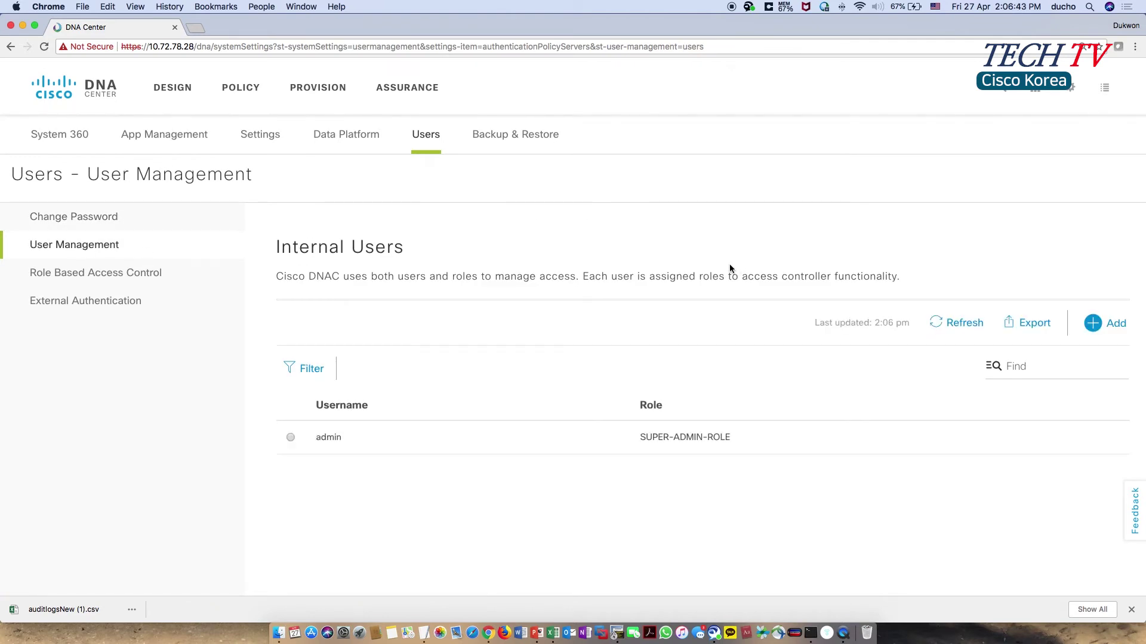
click(1093, 322)
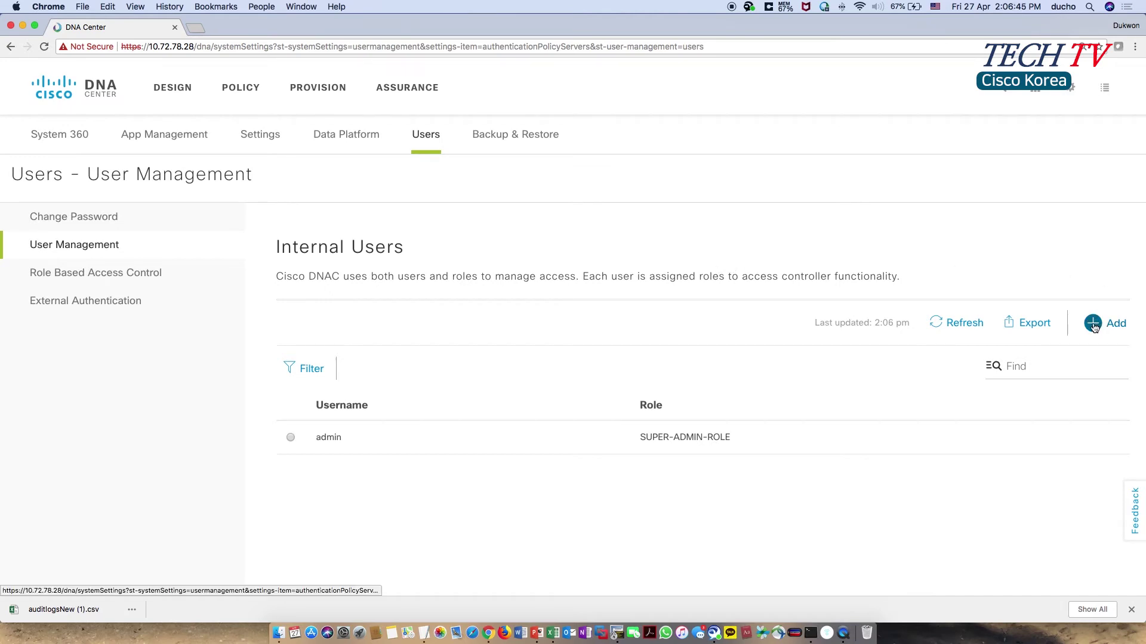
click(892, 212)
text(ducho)
key(Tab)
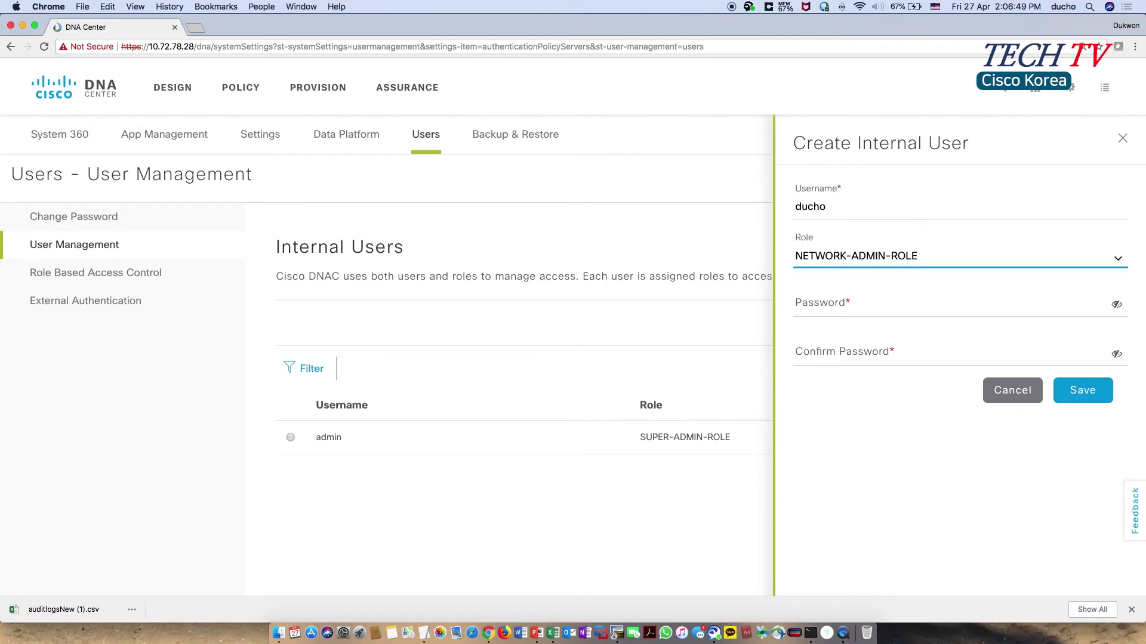
click(1118, 262)
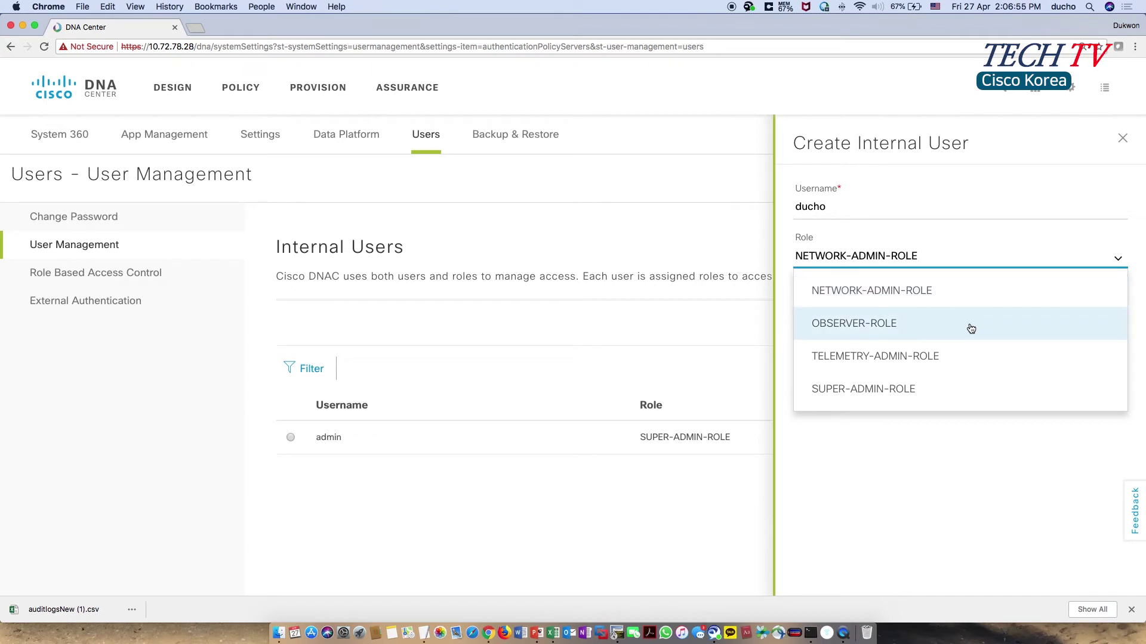
click(967, 389)
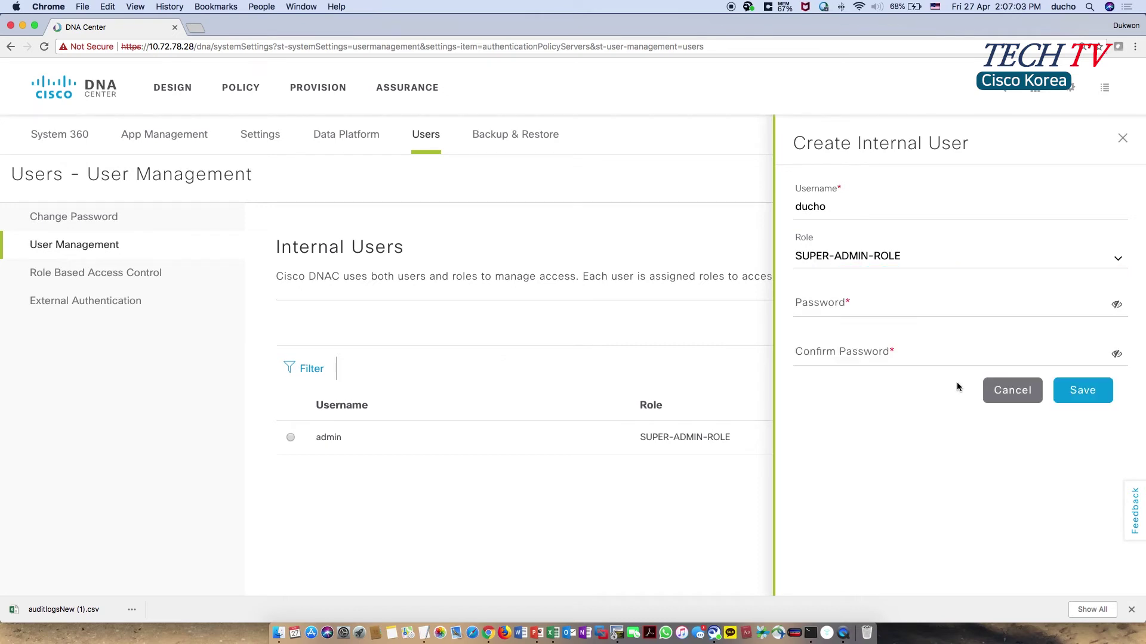
- Enter and confirm the new user's password, then save the user
click(929, 305)
text(••••••••)
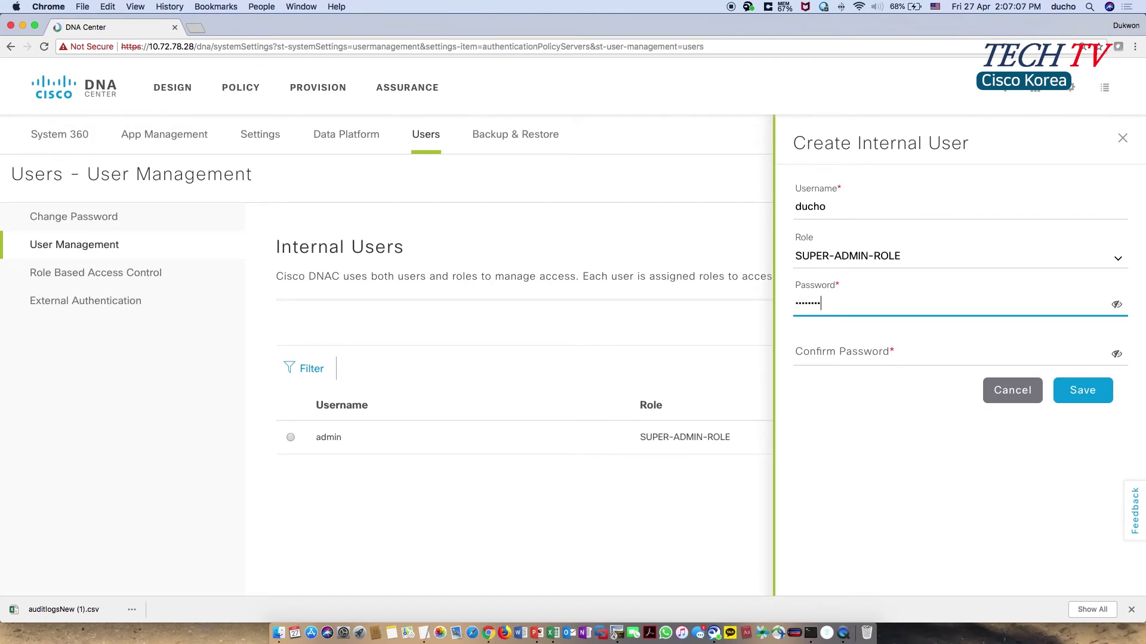
click(799, 353)
text(••••)
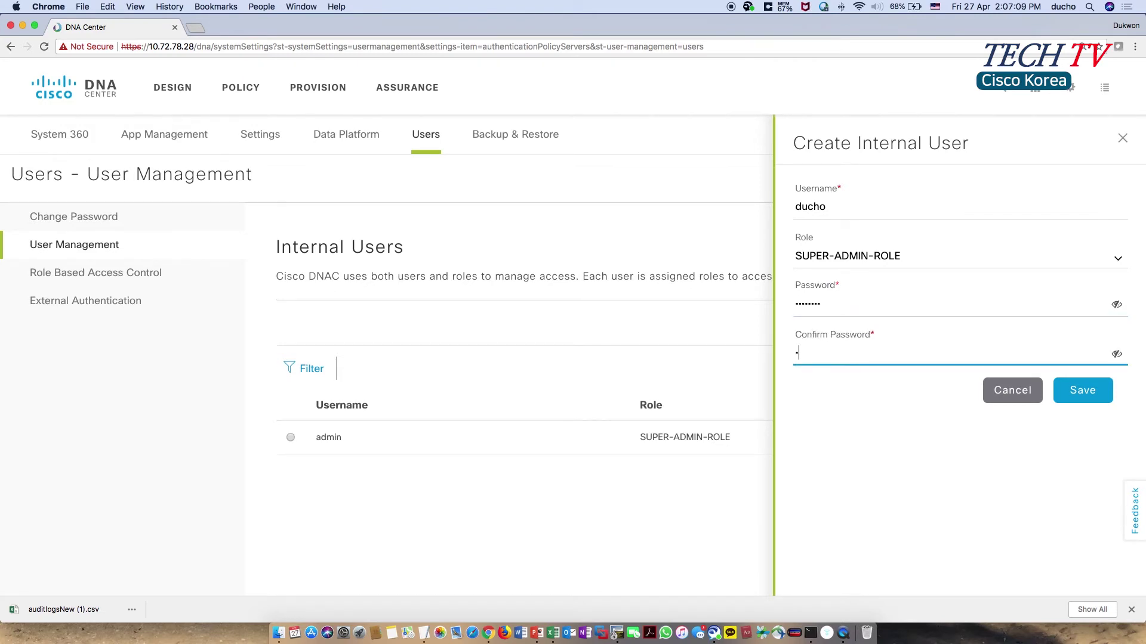
text(••••)
click(1095, 385)
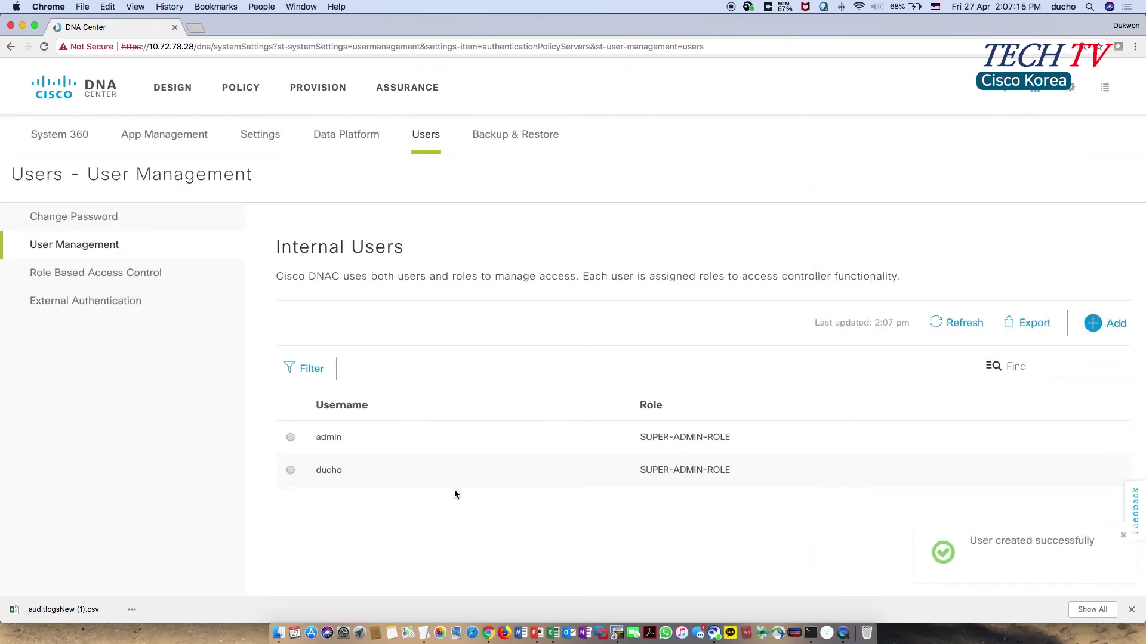
- Edit user 'ducho' to hold NETWORK-ADMIN-ROLE instead of SUPER-ADMIN-ROLE
click(291, 470)
click(365, 370)
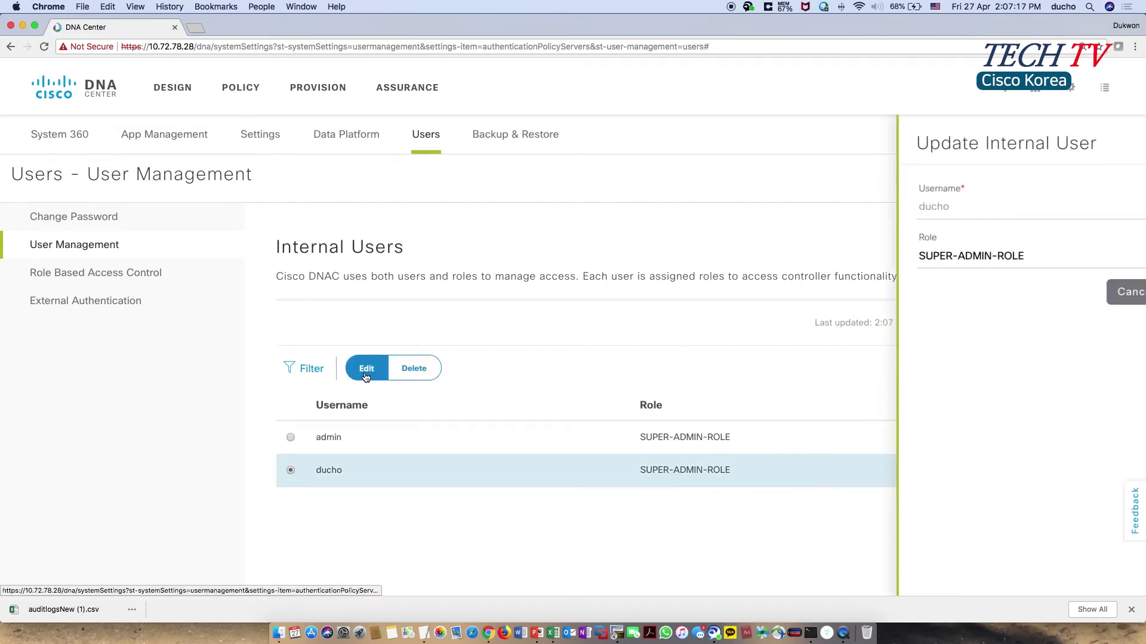
click(1121, 263)
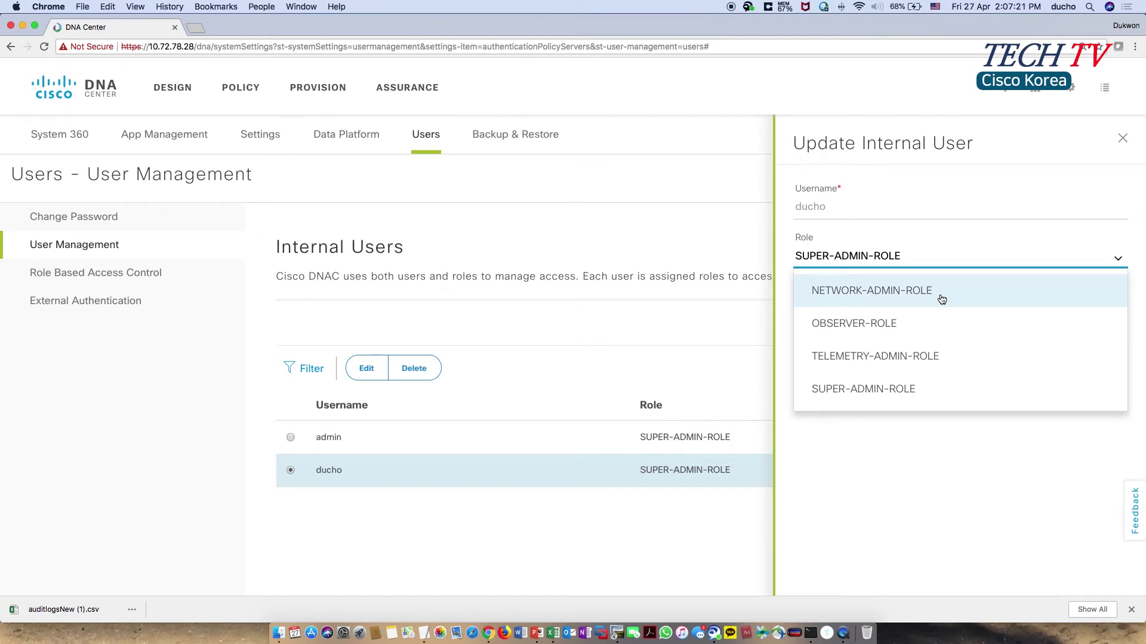
click(912, 294)
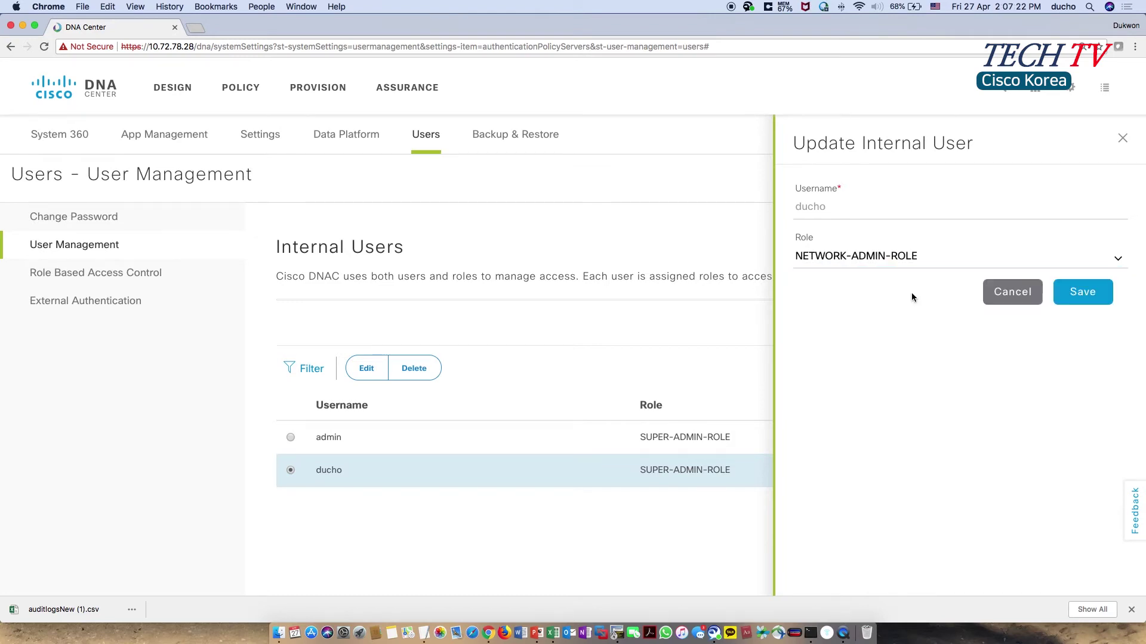
click(1100, 293)
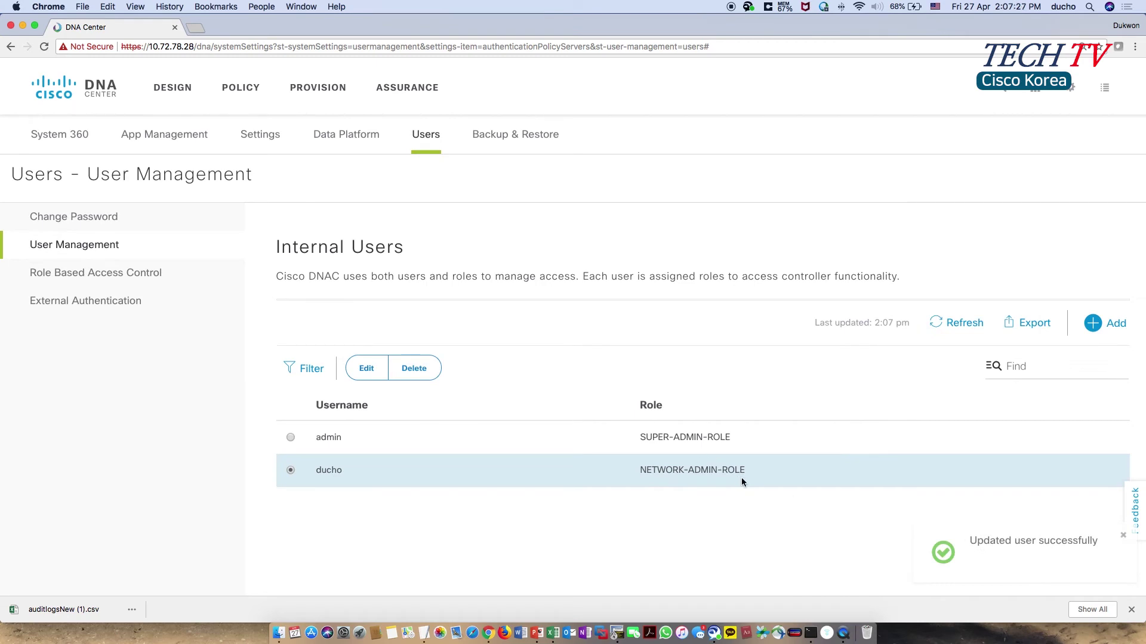
- Show the users holding SUPER-ADMIN-ROLE from the Role Based Access Control overview
click(135, 279)
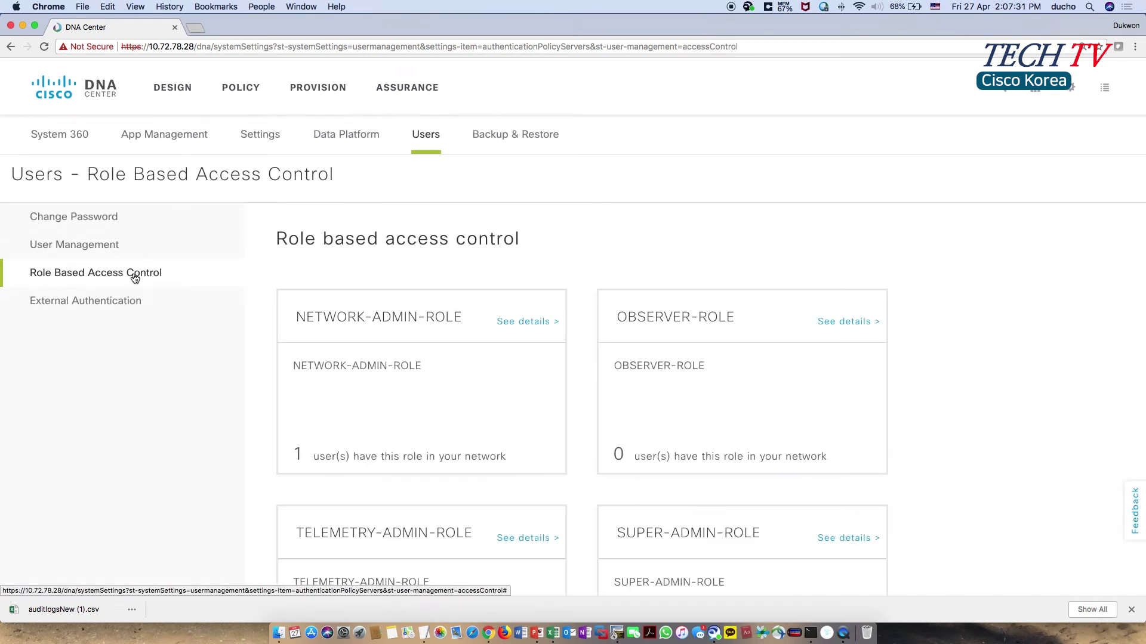
scroll(1043, 379, down, 3)
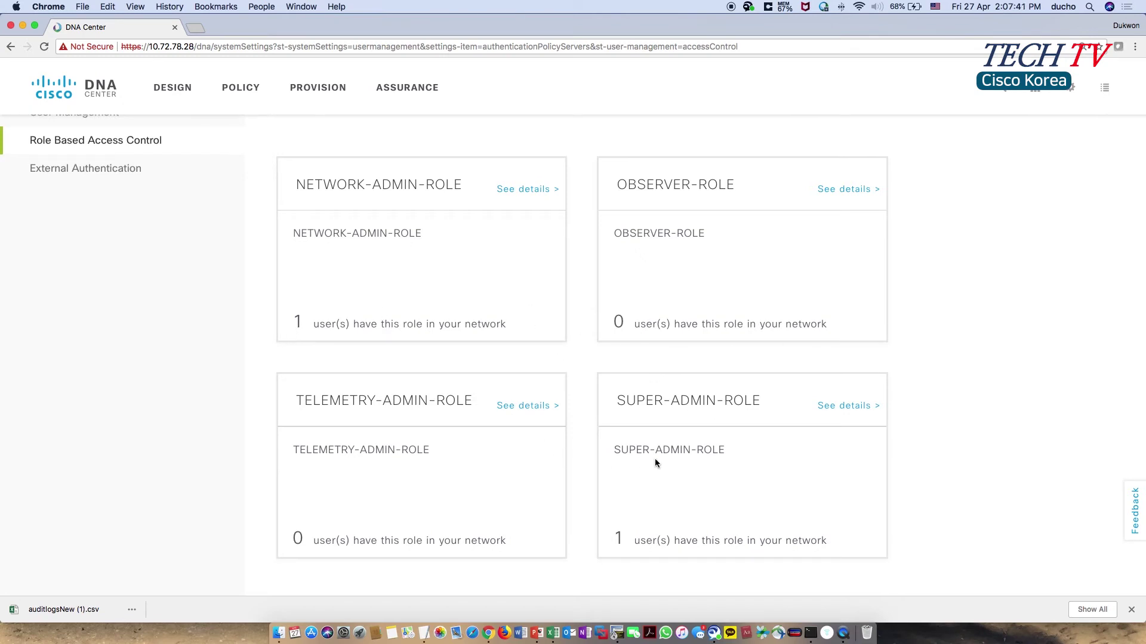
click(858, 406)
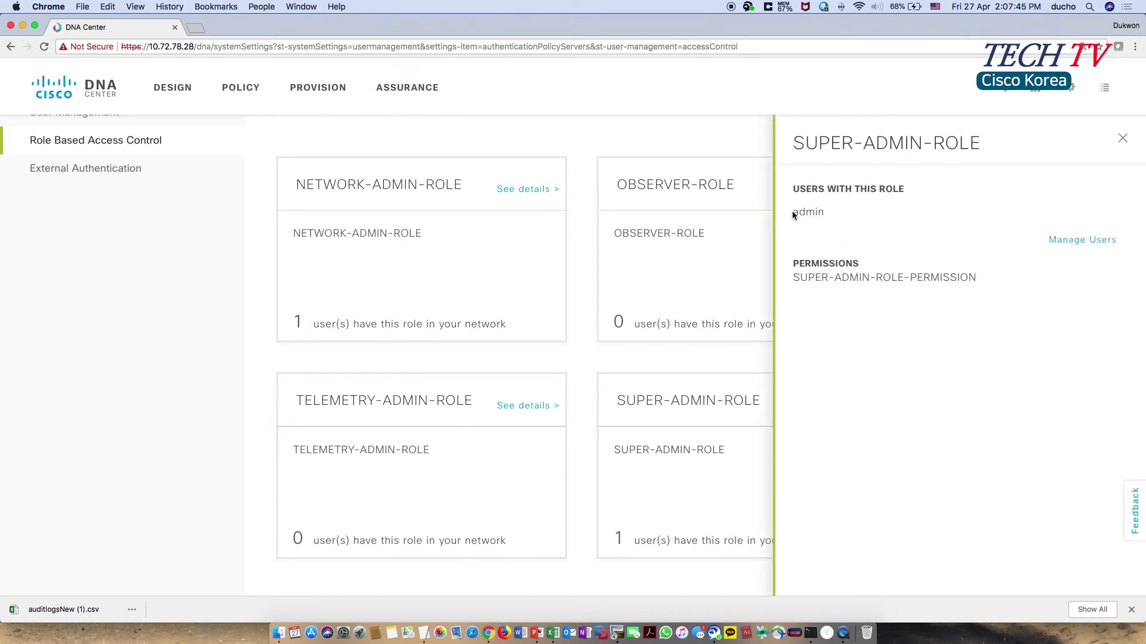
click(1068, 242)
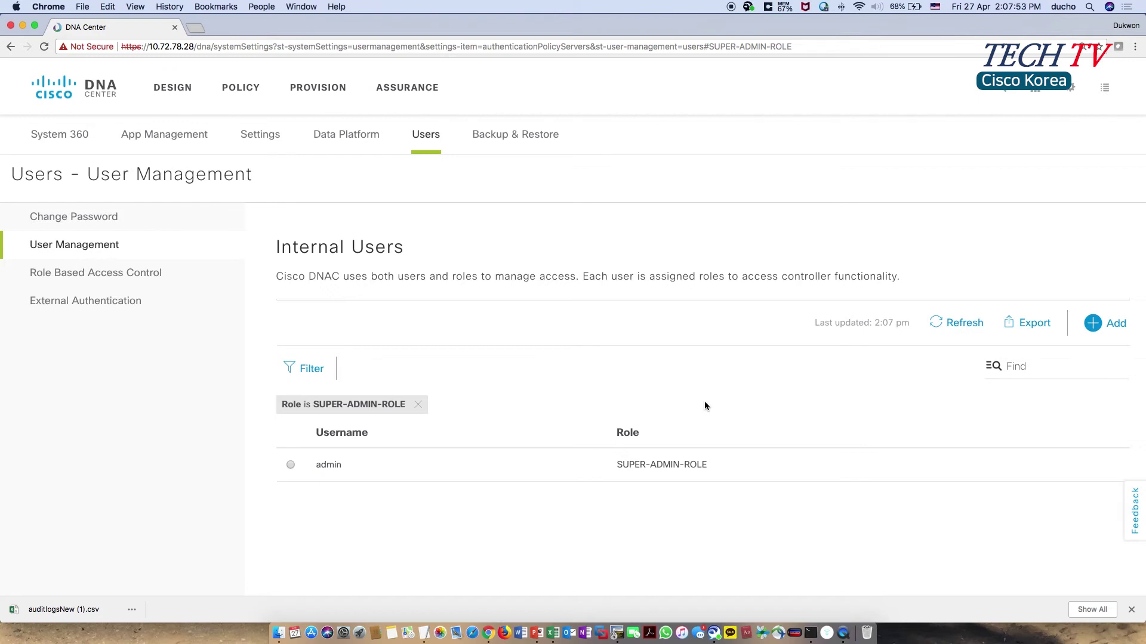
click(526, 143)
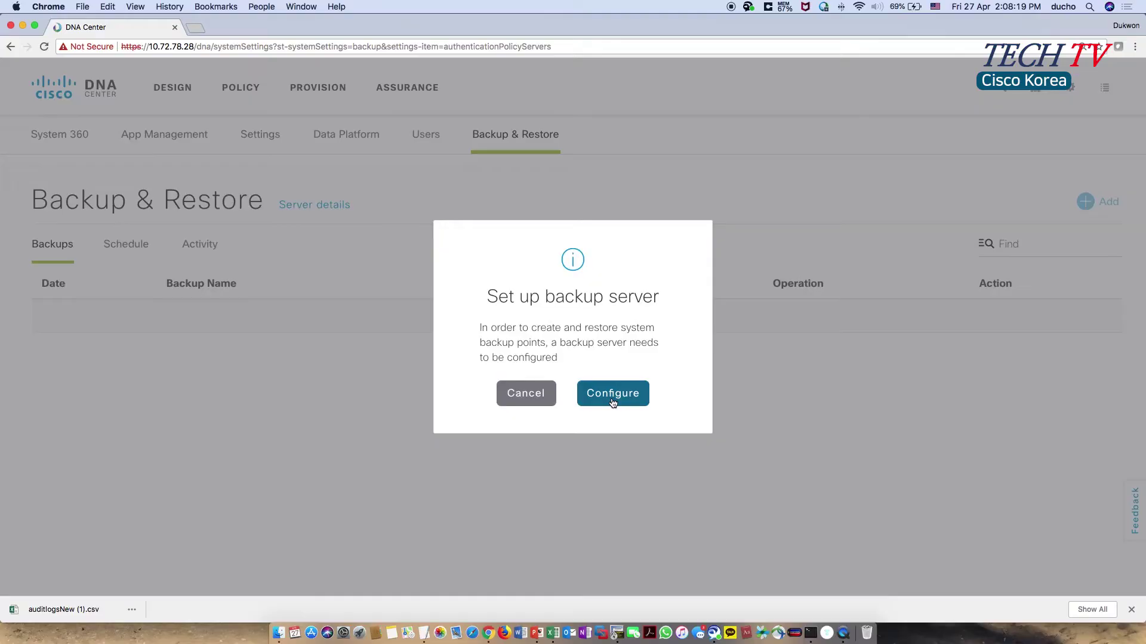
- Visit the backup server's SSH IP, port, path, password and passphrase fields, then close unsaved
click(612, 395)
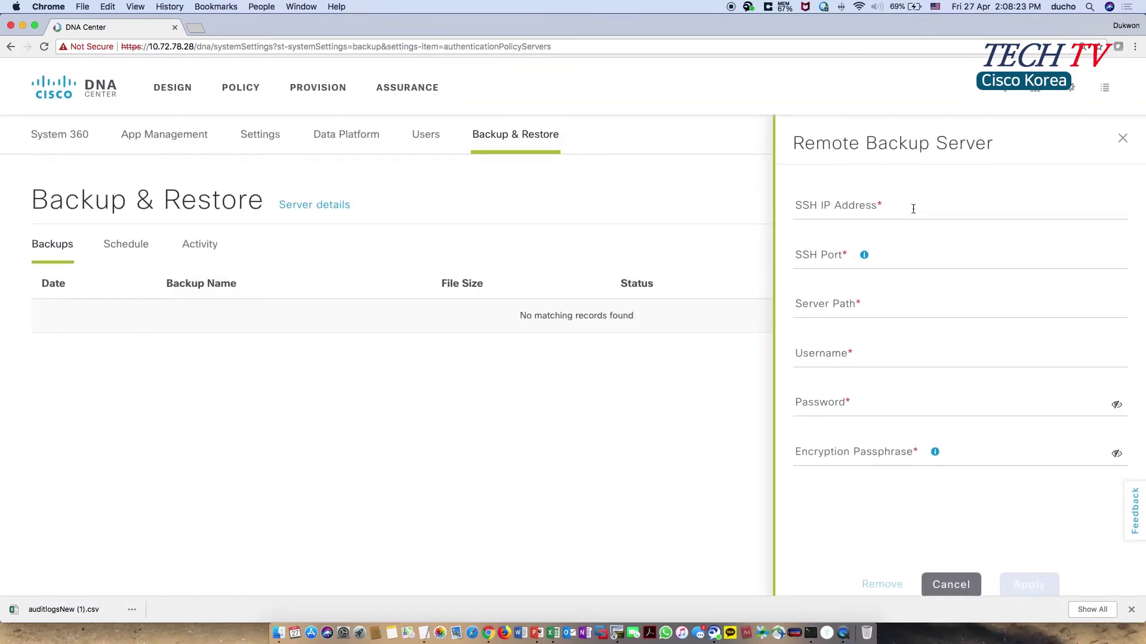
click(913, 209)
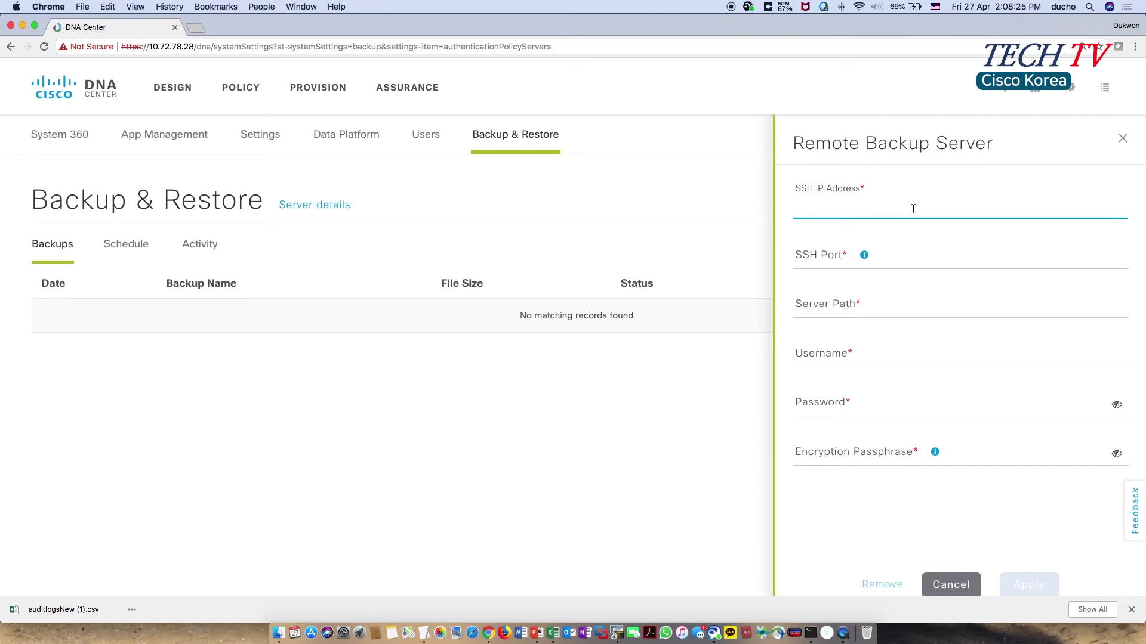
click(907, 260)
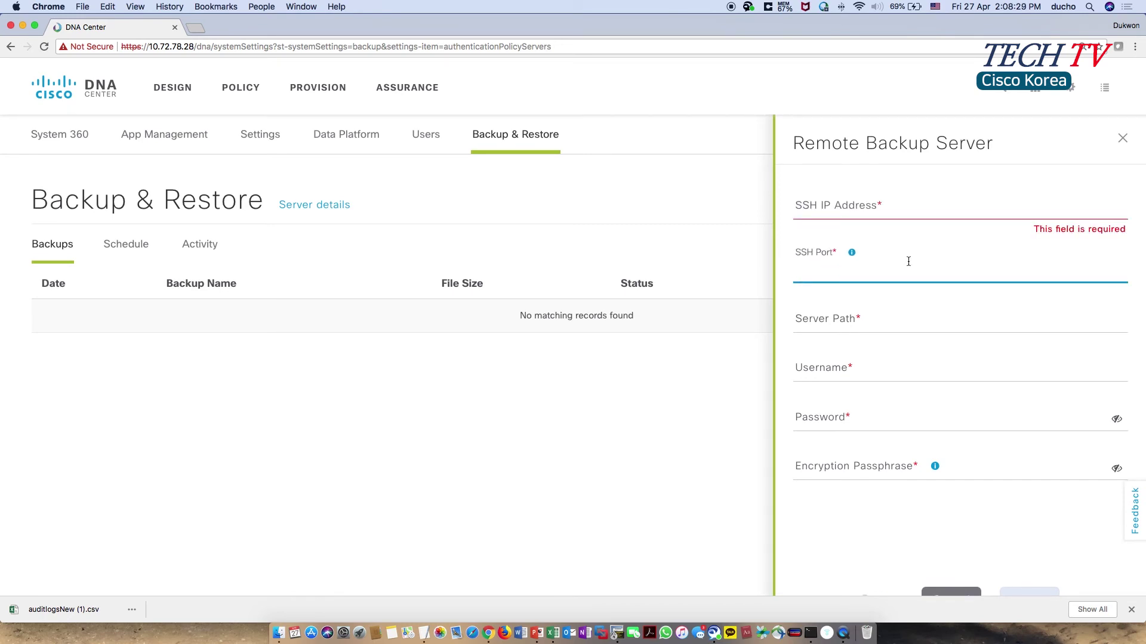
click(891, 321)
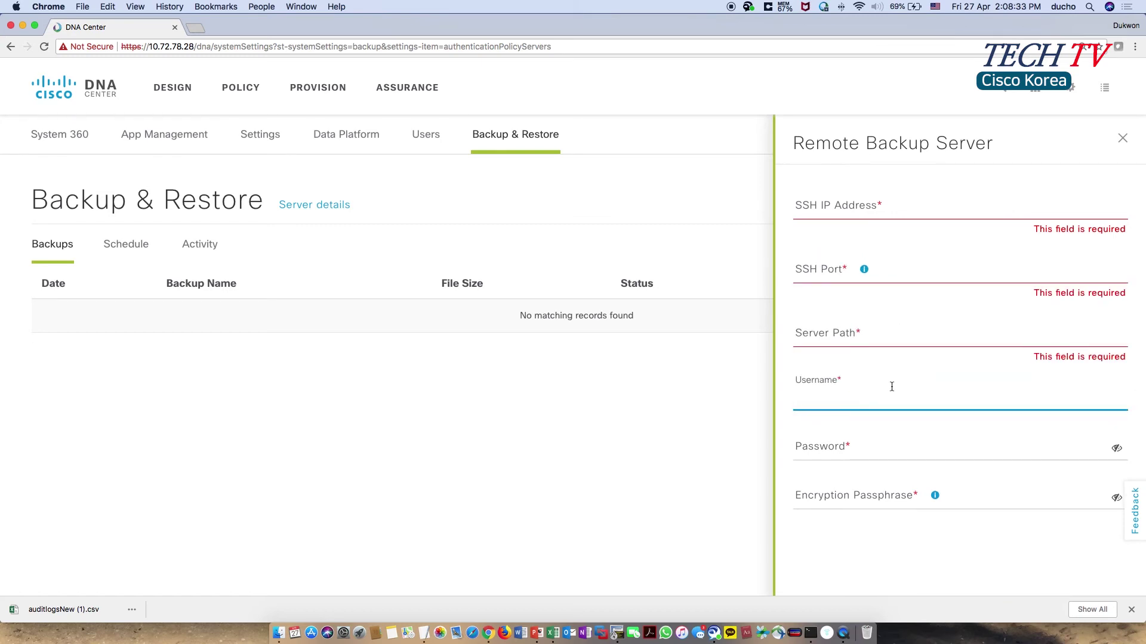
click(936, 447)
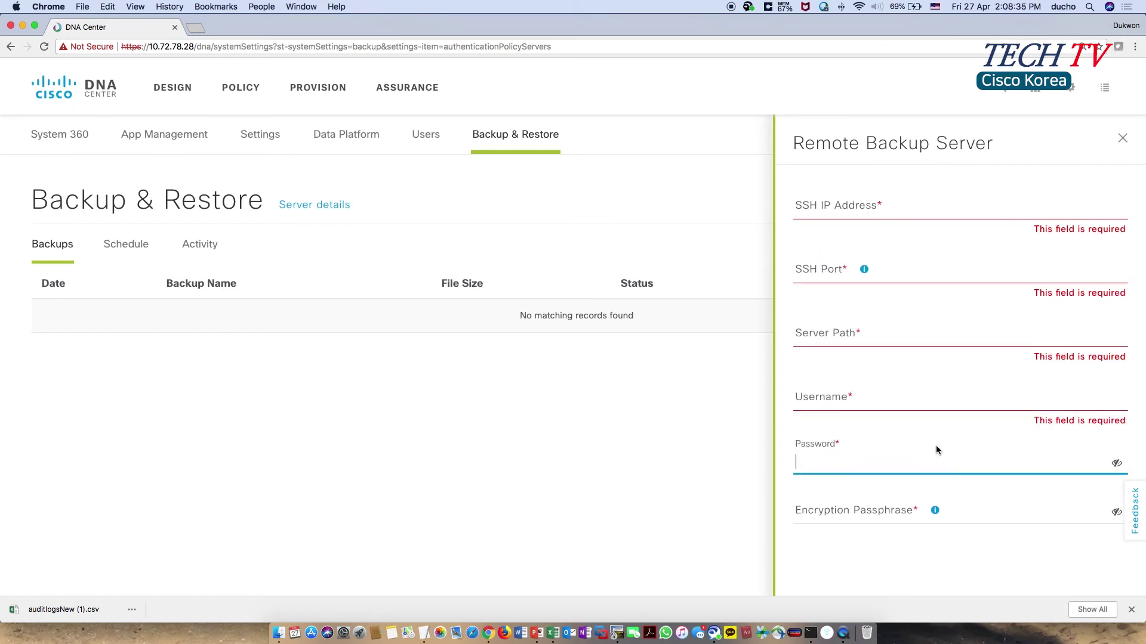
click(978, 513)
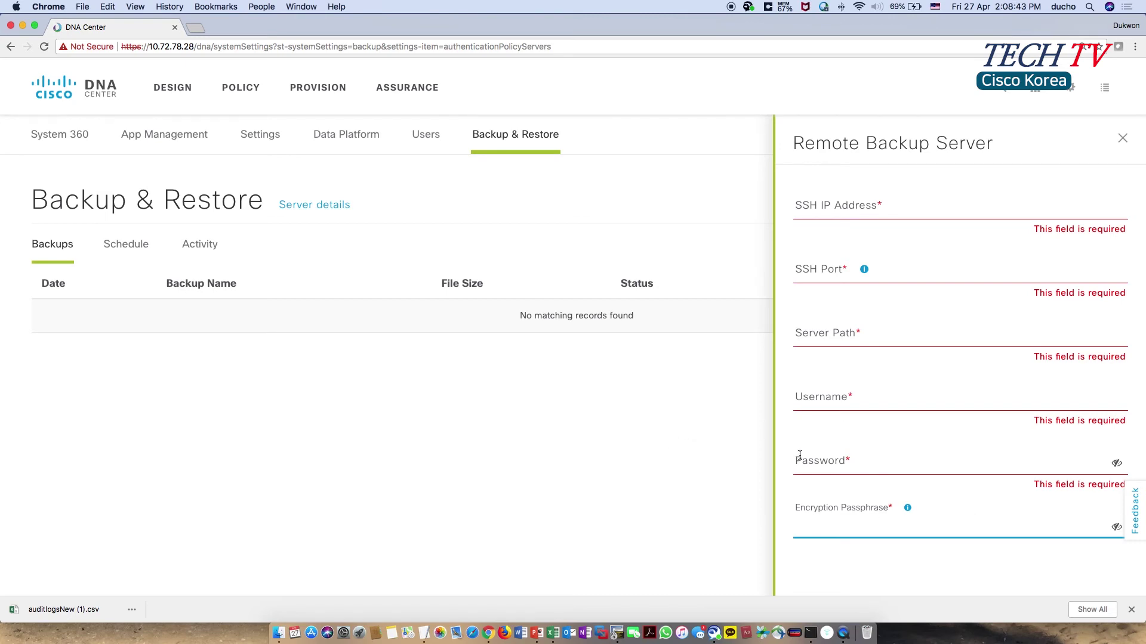
click(1121, 140)
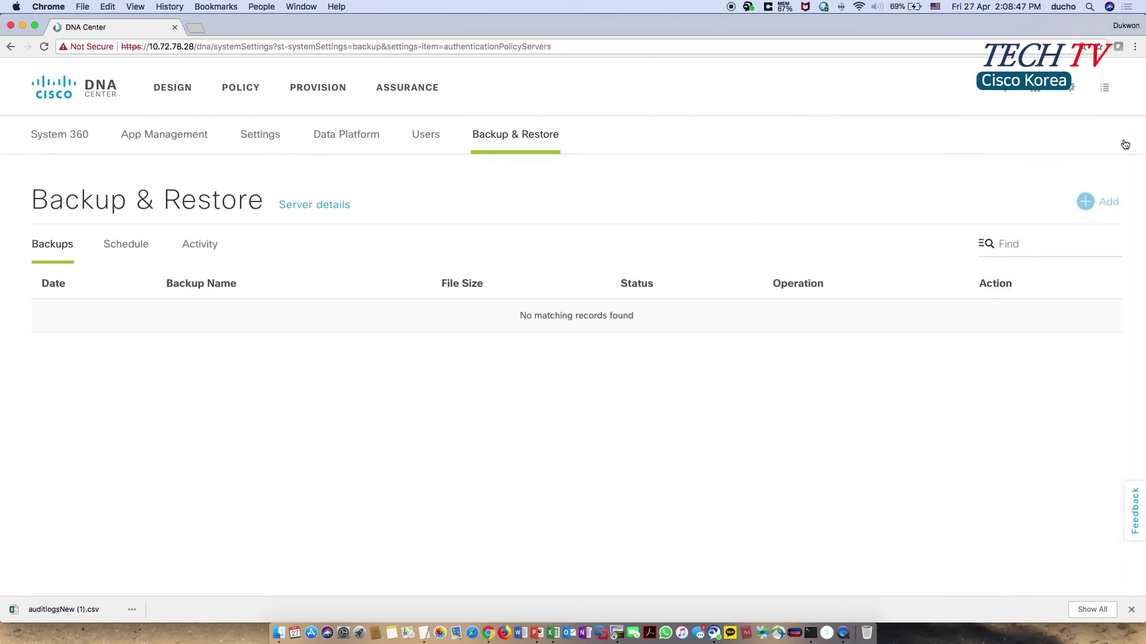
- Check the backup Schedule and Activity tabs and dismiss the server setup notice
click(142, 248)
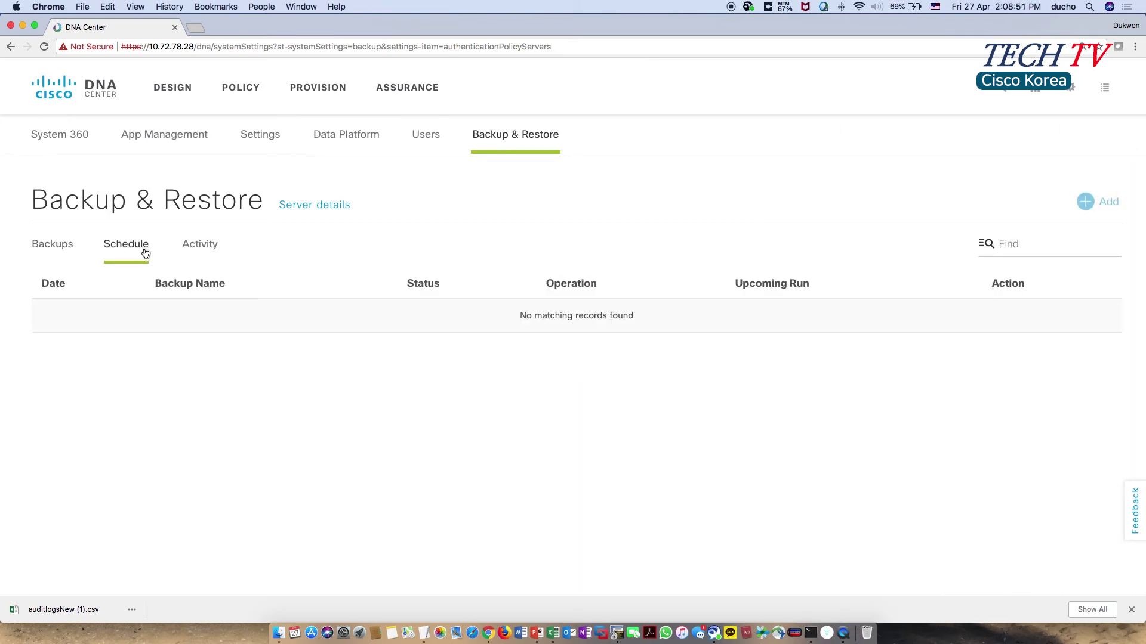
click(215, 247)
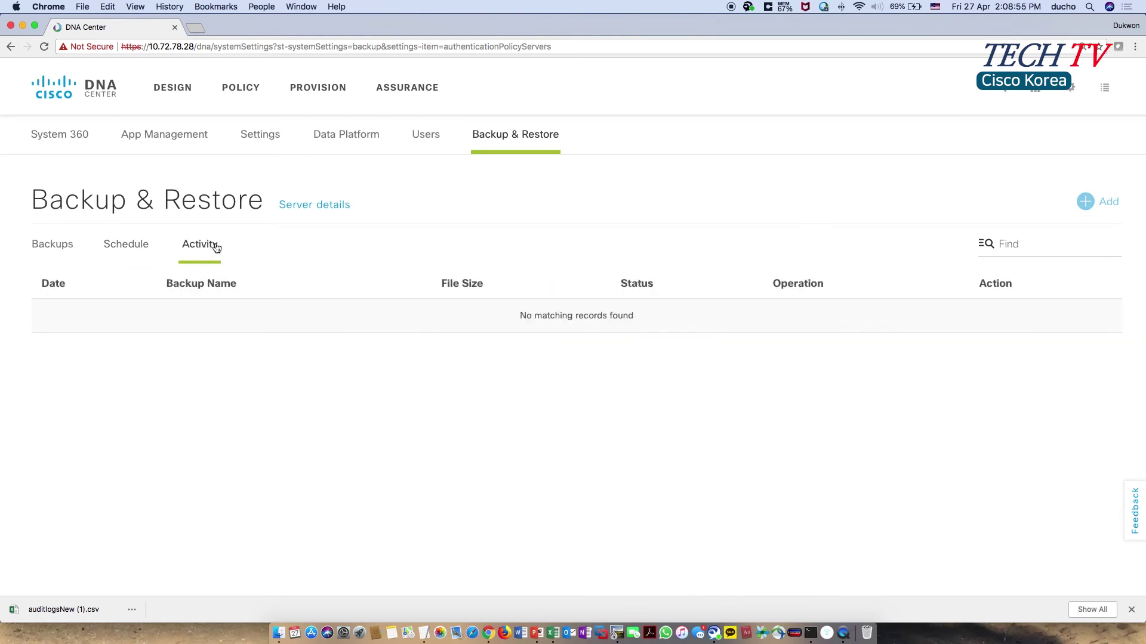
click(334, 213)
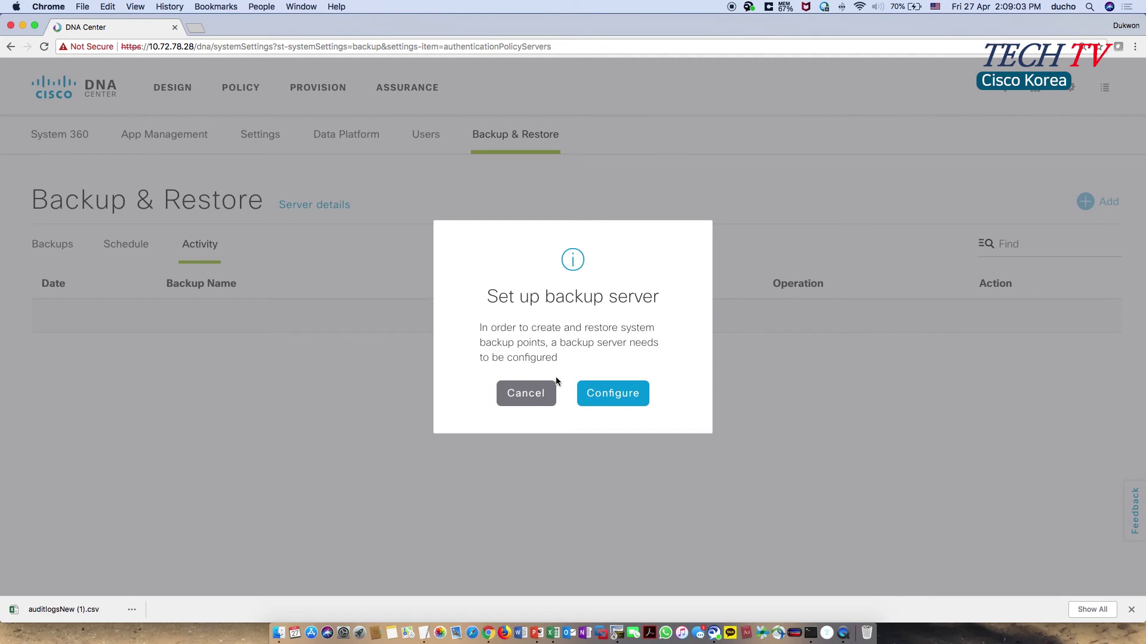
click(526, 393)
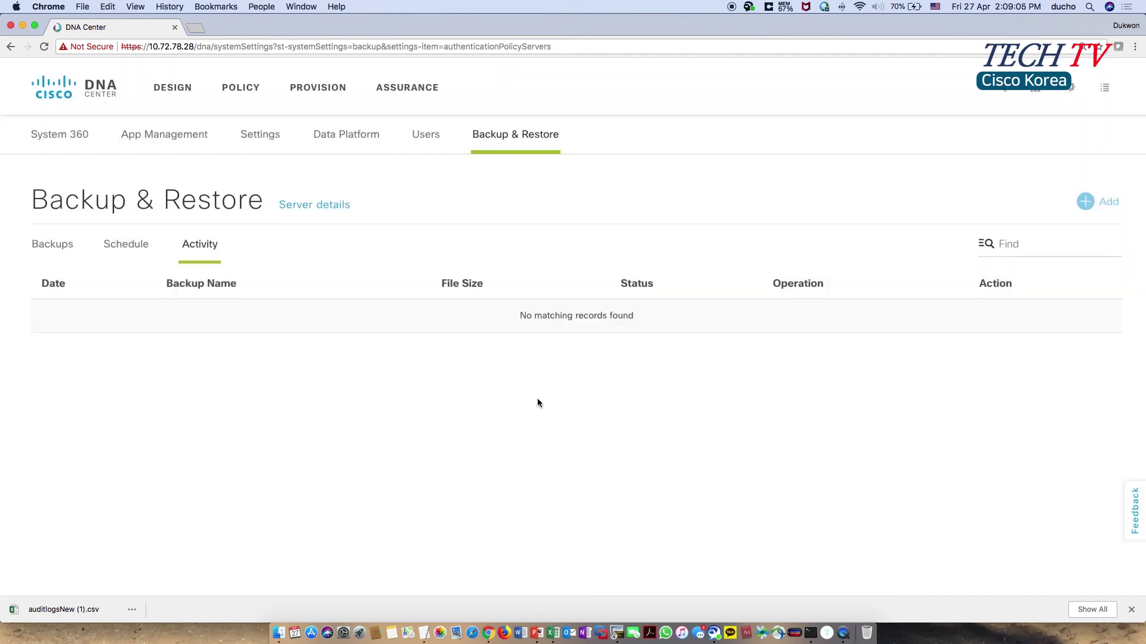
click(1066, 95)
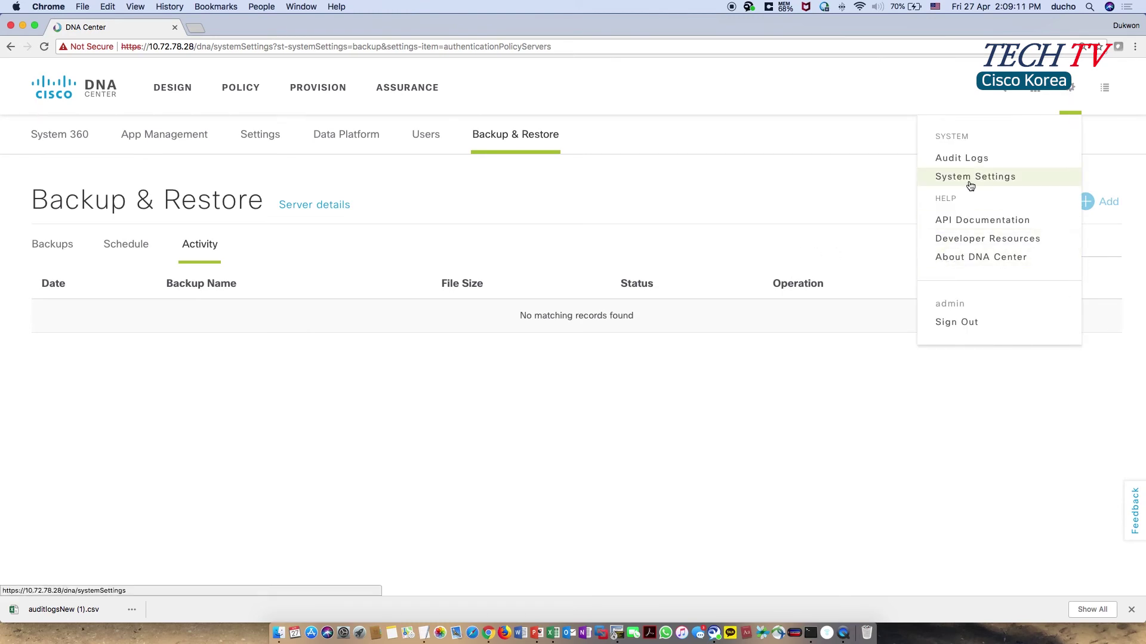
- Compare System Updates with Packages & Updates, reviewing versions like Network Controller Platform 2.1.8.60044
click(188, 144)
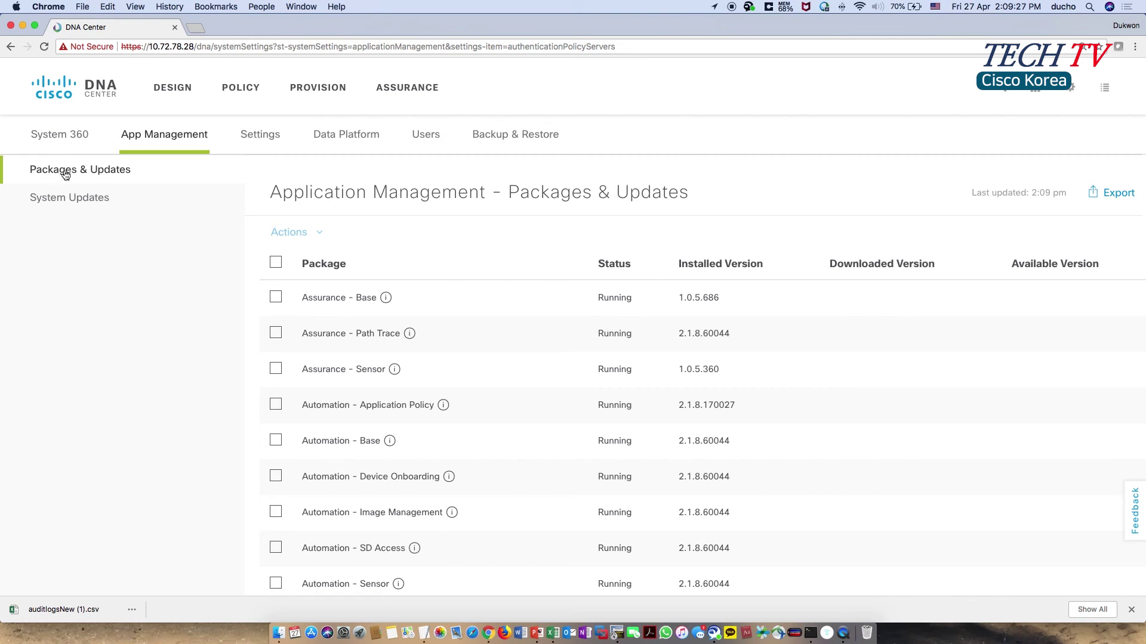
click(85, 205)
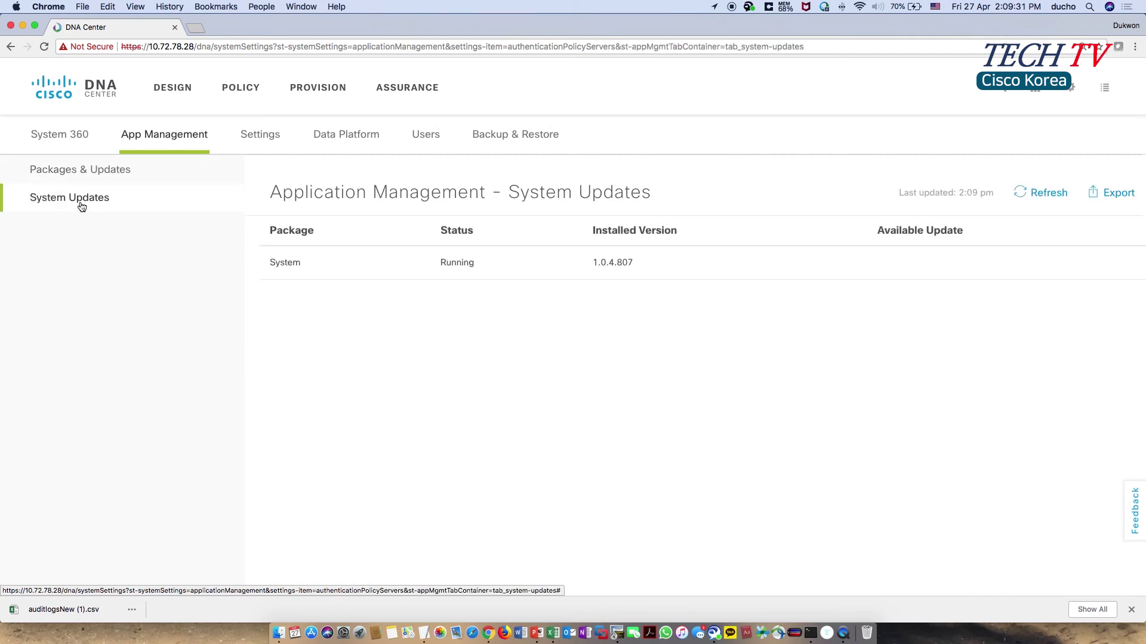
click(101, 174)
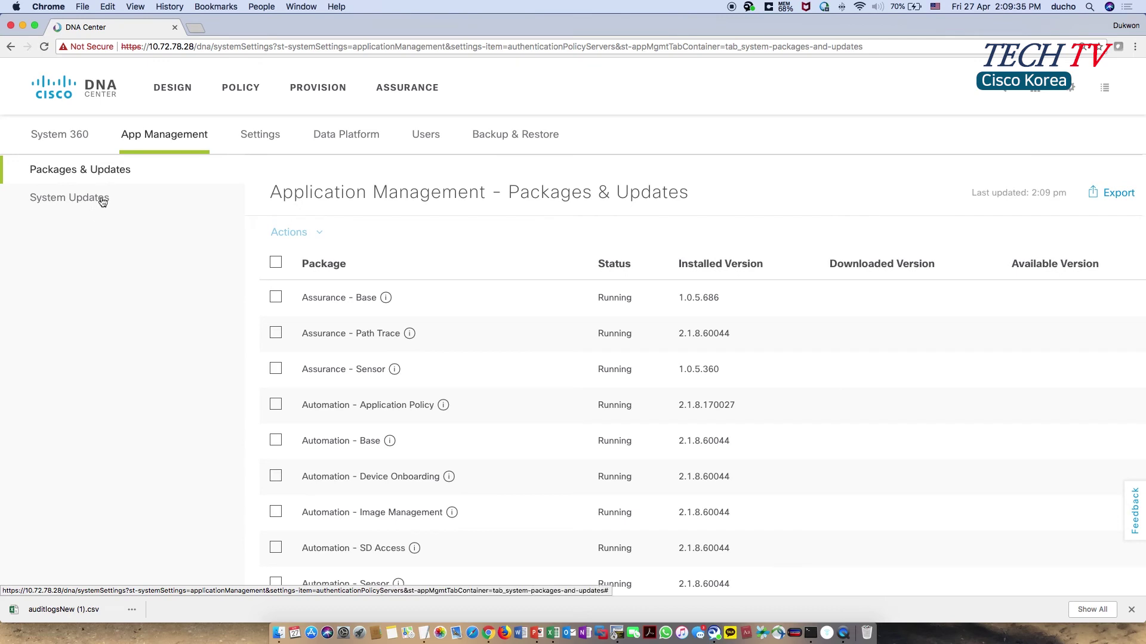
click(102, 201)
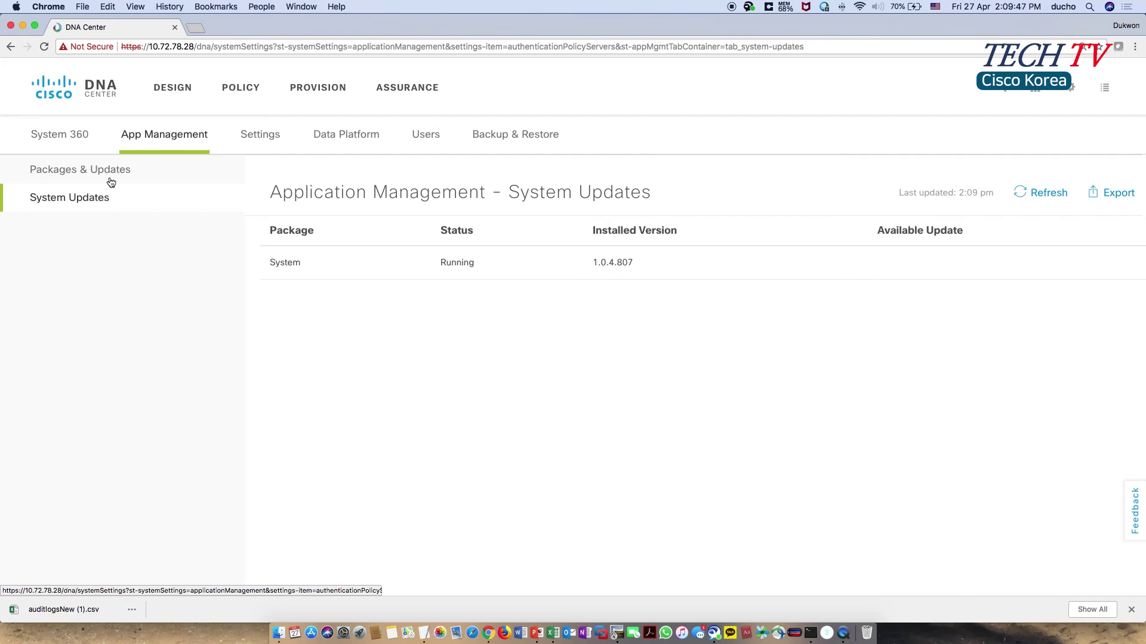
click(114, 175)
scroll(538, 349, down, 9)
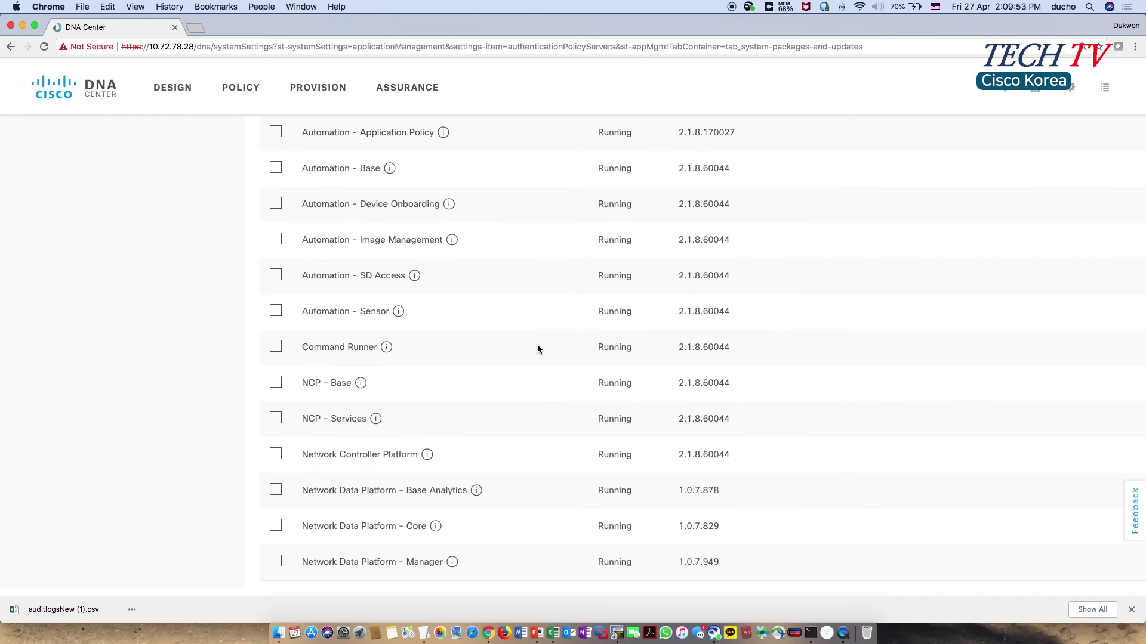
scroll(537, 346, up, 10)
click(1065, 95)
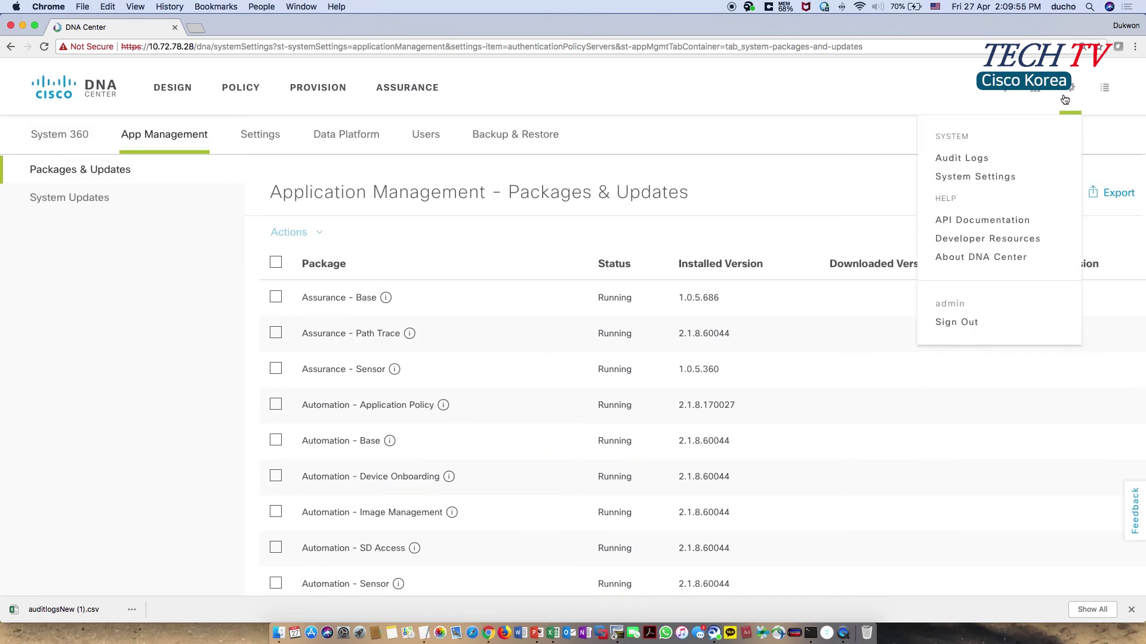
click(993, 259)
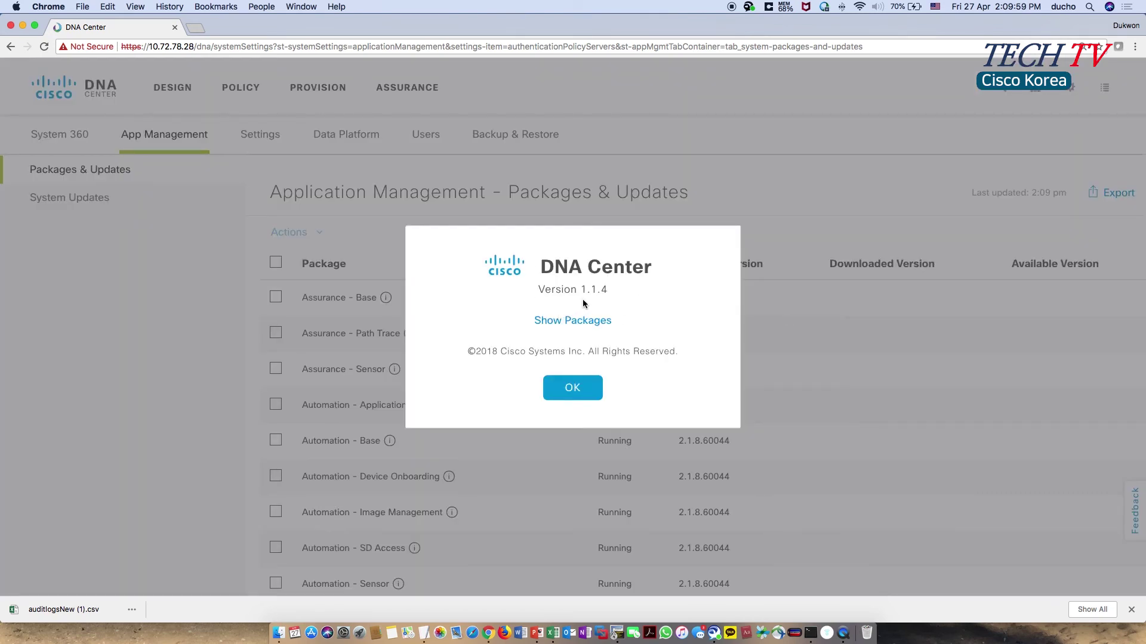
click(564, 382)
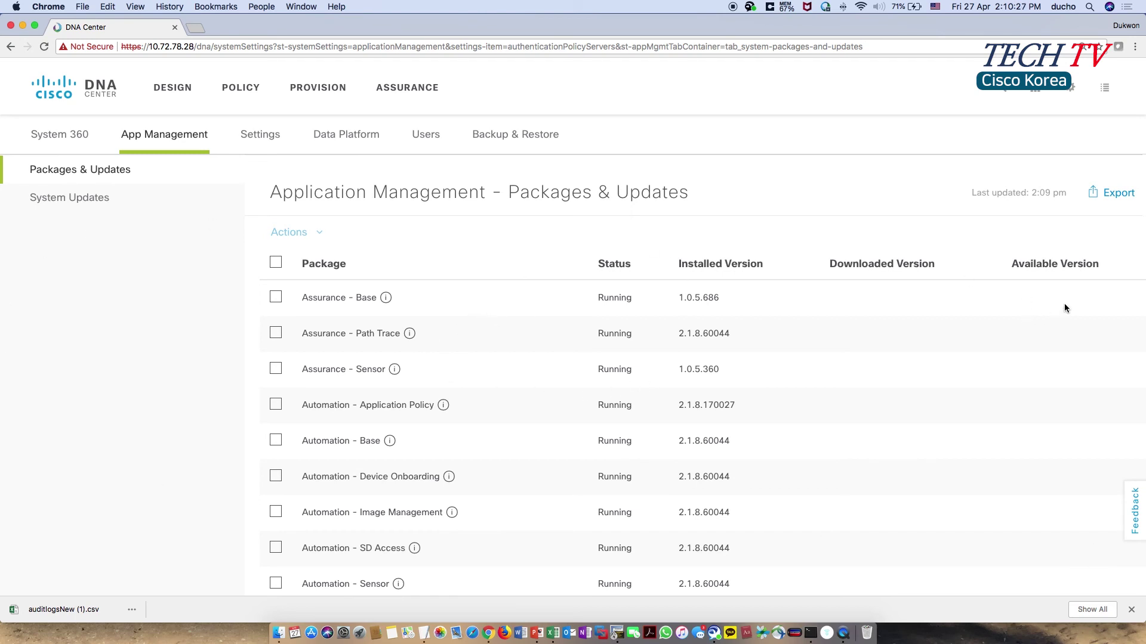
scroll(1077, 447, down, 1)
click(202, 29)
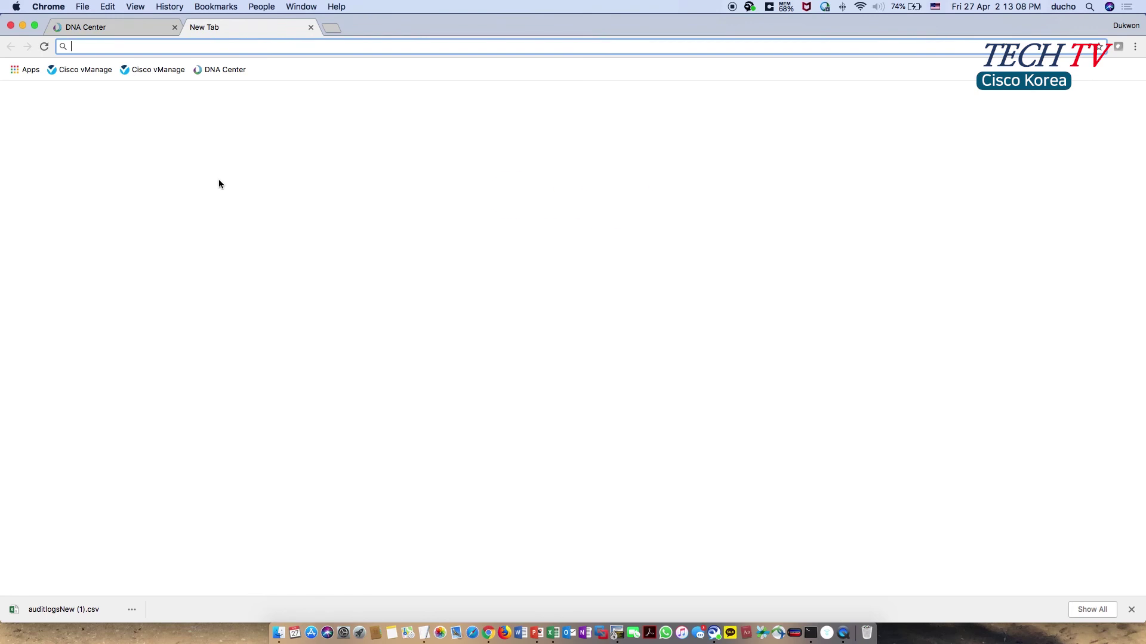
text(cisco)
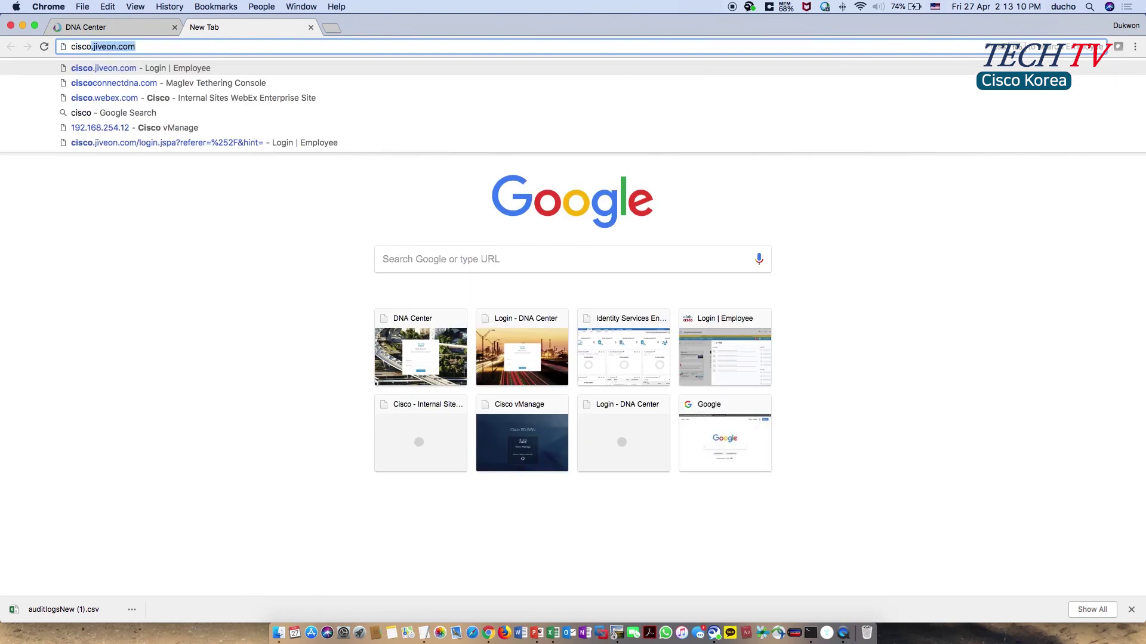
key(Down)
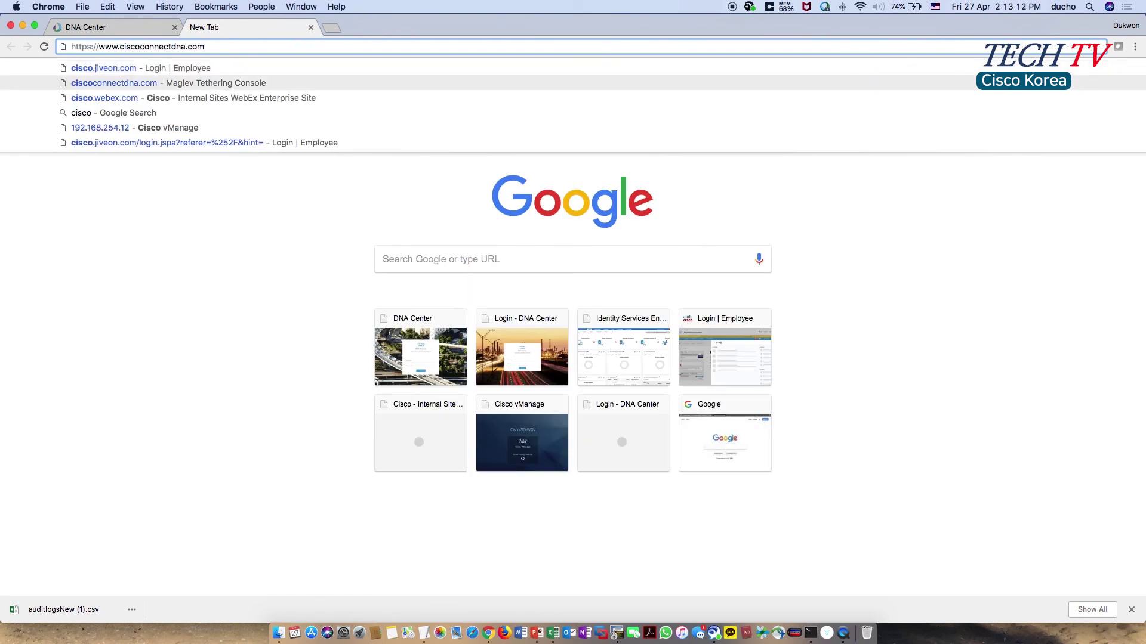
key(Return)
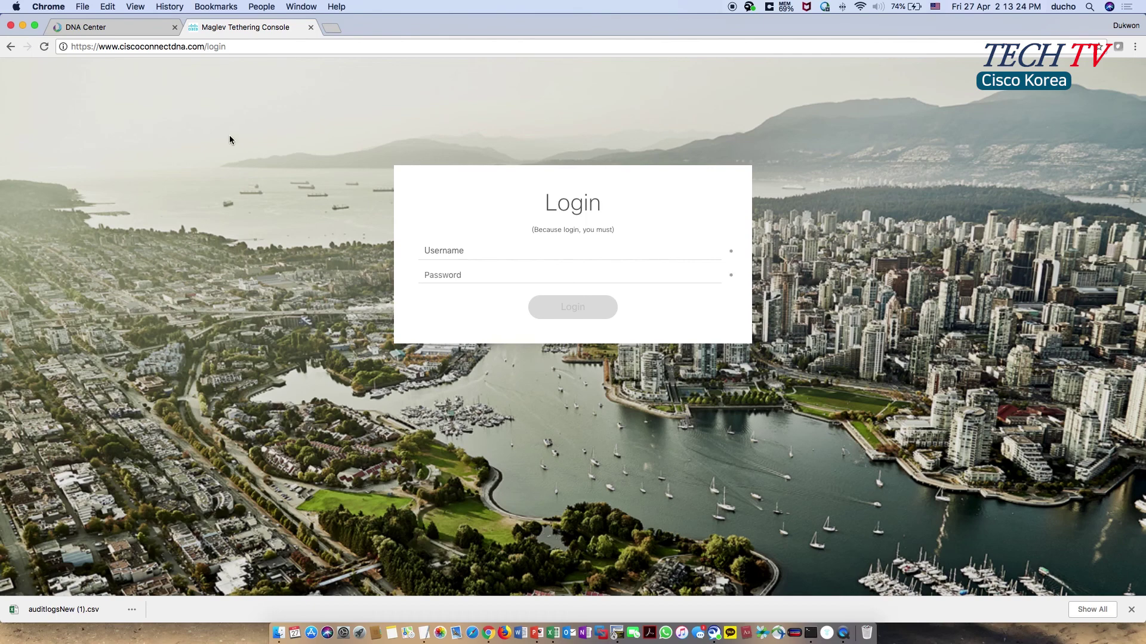
- Close the cloud login tab and return to the Cisco DNA Center home page
click(310, 27)
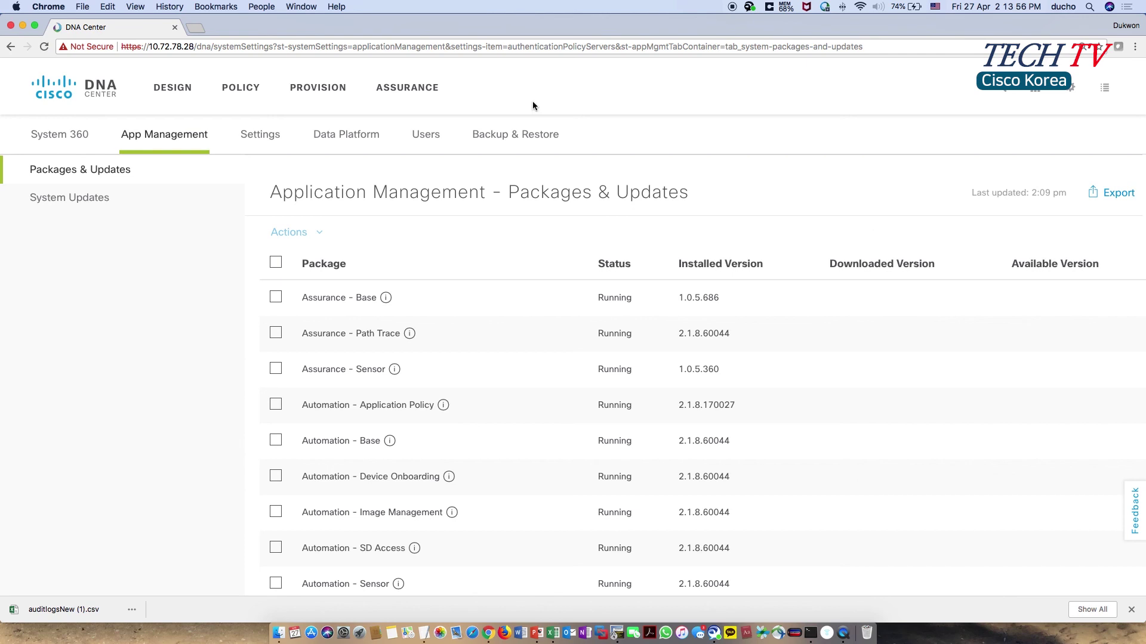
click(61, 99)
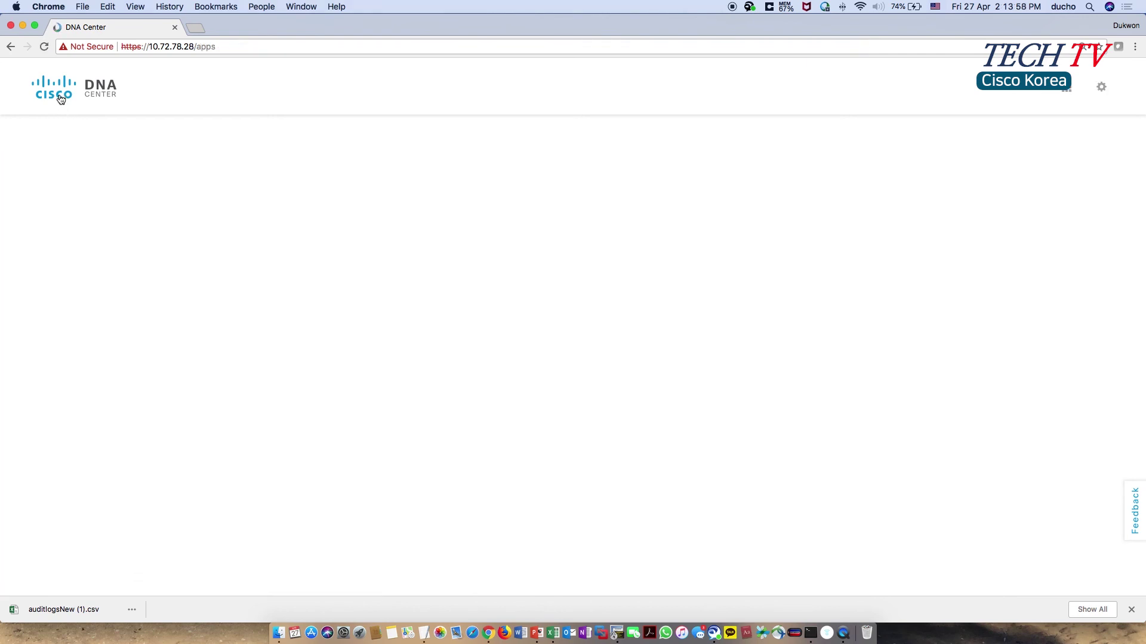